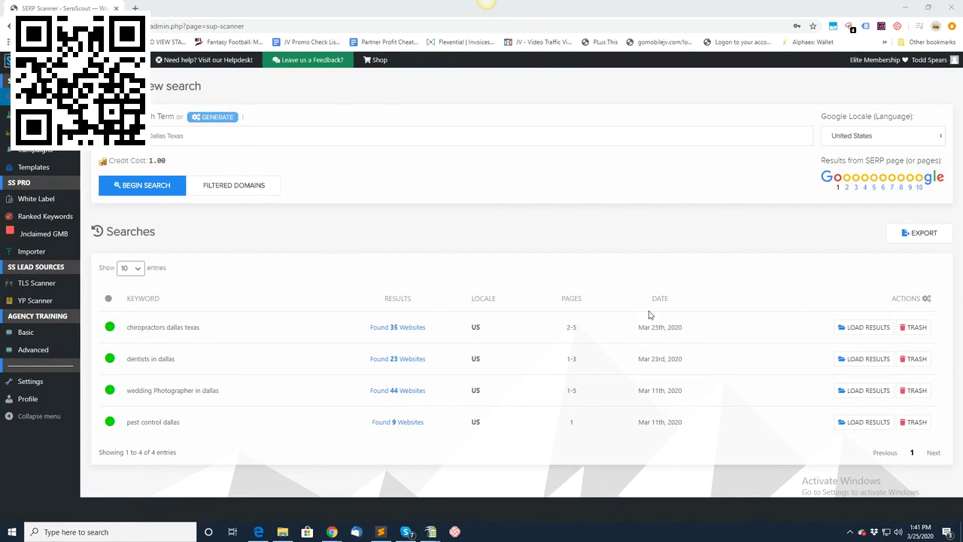
Step: Try different SERP page ranges for the new search, starting with pages 1 to 5
{"action": "left_click", "coordinate": [872, 190]}
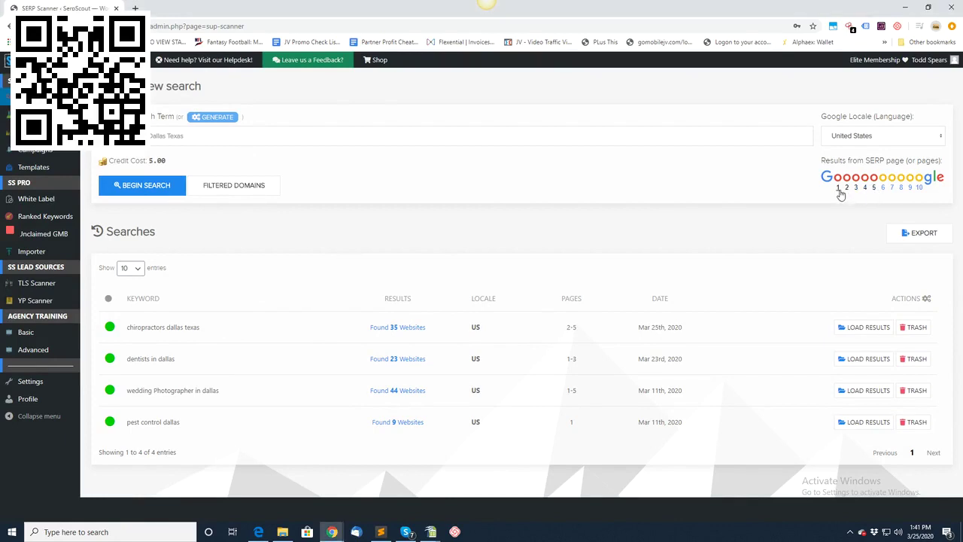
{"action": "left_click", "coordinate": [838, 188]}
{"action": "left_click", "coordinate": [864, 188]}
Step: Load the results of the "chiropractors dallas texas" search and review the contact details and detections listed for its first websites
{"action": "left_click", "coordinate": [865, 328]}
{"action": "scroll", "coordinate": [466, 239], "scroll_direction": "down", "scroll_amount": 3}
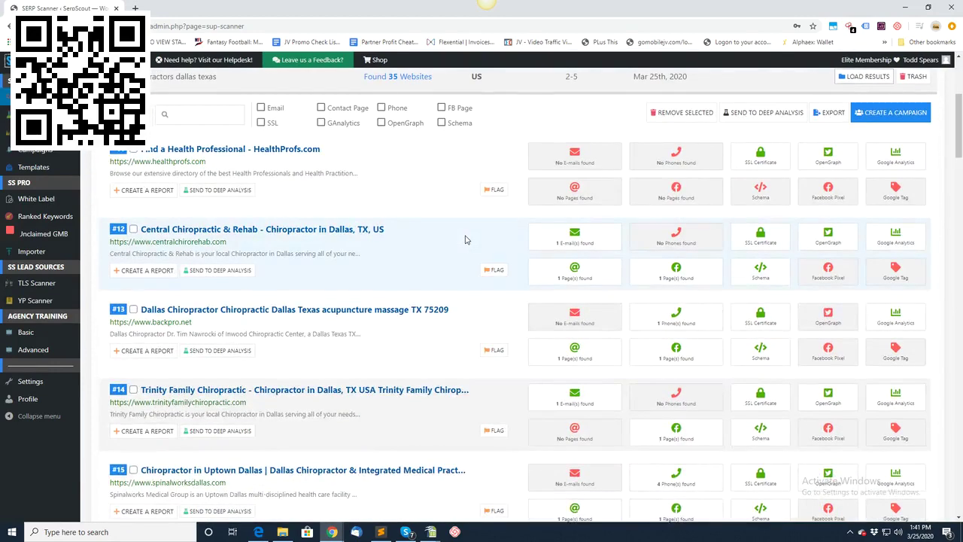
{"action": "scroll", "coordinate": [464, 239], "scroll_direction": "up", "scroll_amount": 1}
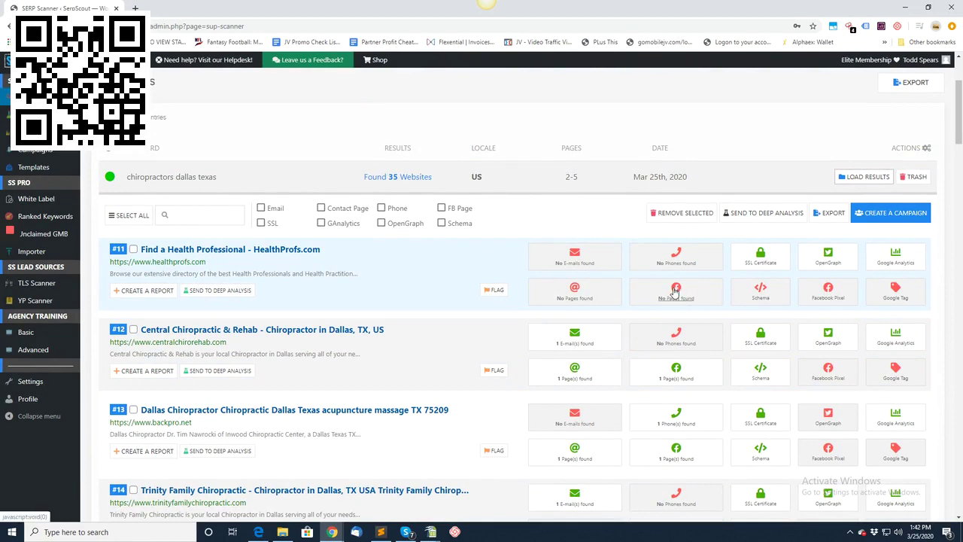
{"action": "left_click", "coordinate": [570, 301]}
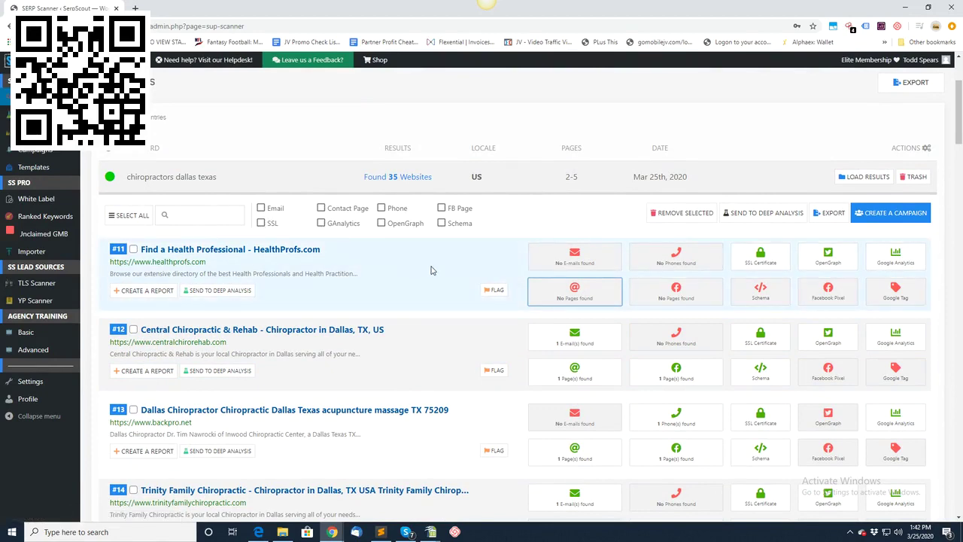
Step: Try the Email filter and the Phone filter on the results, each as included and as excluded, clearing each one
{"action": "left_click", "coordinate": [260, 209]}
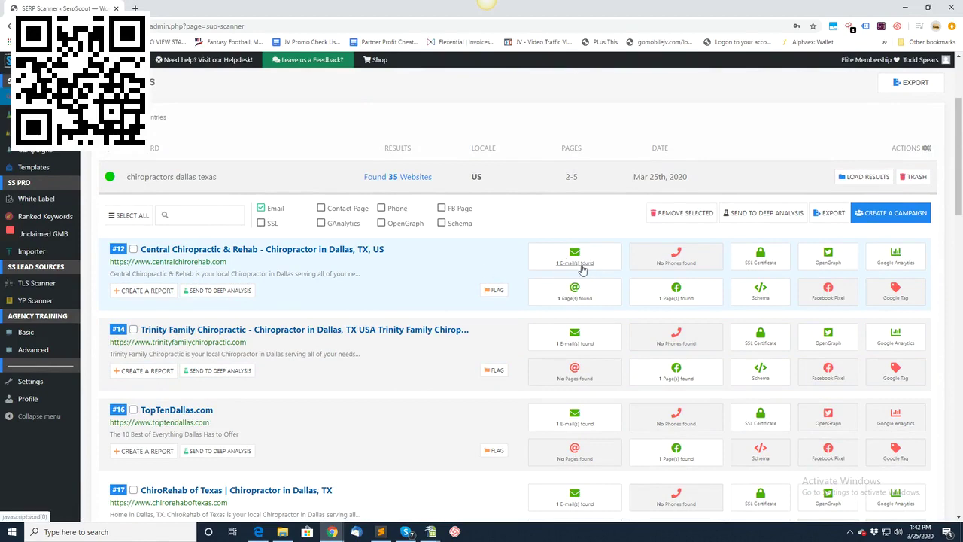
{"action": "left_click", "coordinate": [261, 209]}
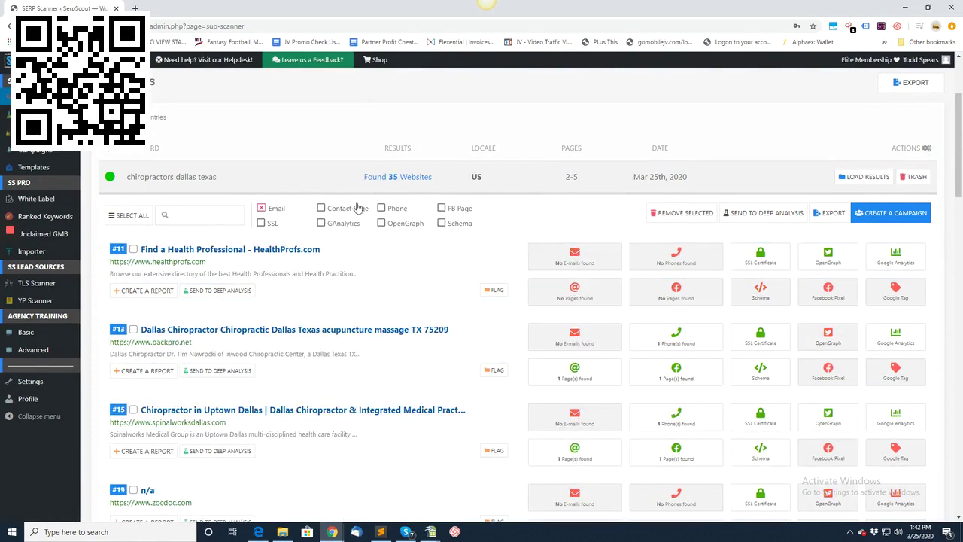
{"action": "left_click", "coordinate": [262, 210]}
{"action": "left_click", "coordinate": [381, 209]}
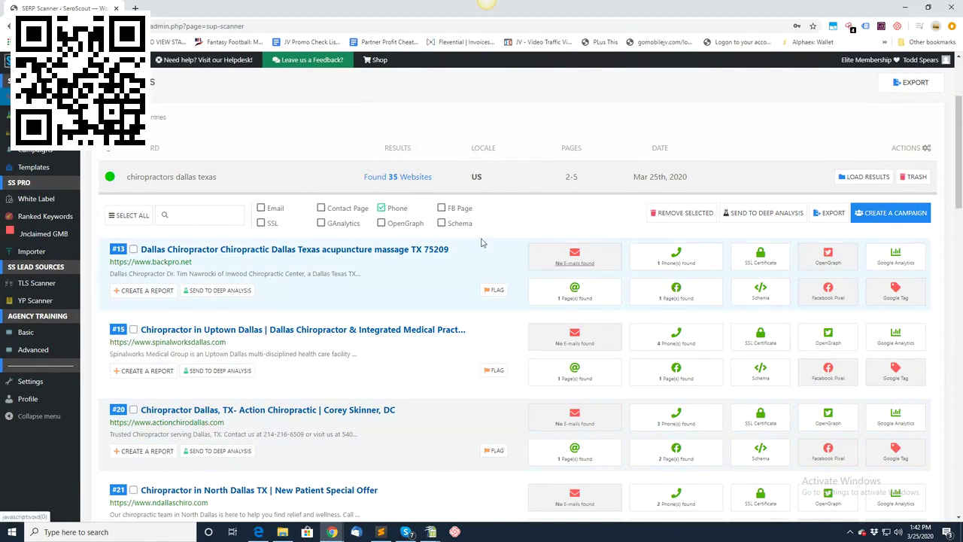
{"action": "left_click", "coordinate": [381, 208]}
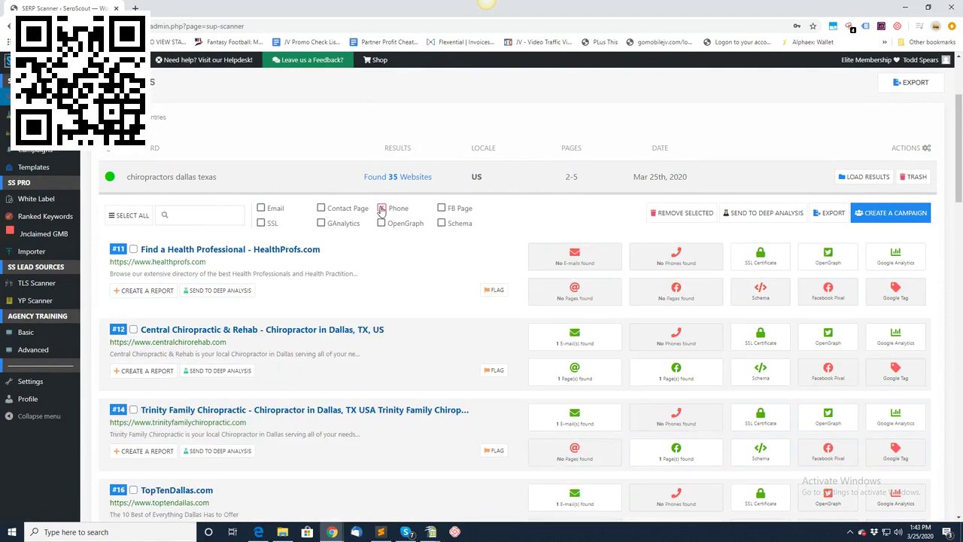
{"action": "left_click", "coordinate": [381, 208]}
Step: Filter the chiropractor results to websites with an email but without SSL, and send them to deep analysis
{"action": "left_click", "coordinate": [261, 209]}
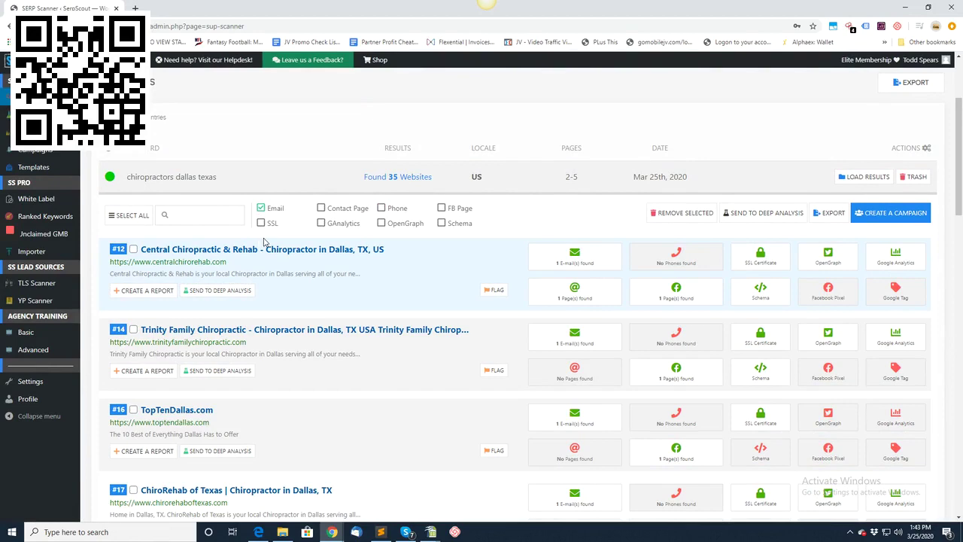
{"action": "left_click", "coordinate": [262, 224]}
{"action": "left_click", "coordinate": [262, 224]}
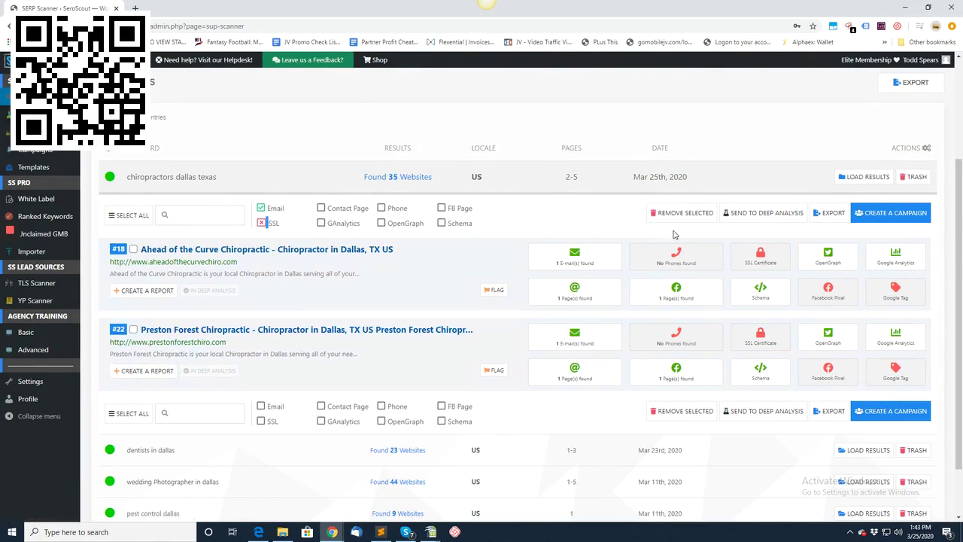
{"action": "left_click", "coordinate": [761, 214]}
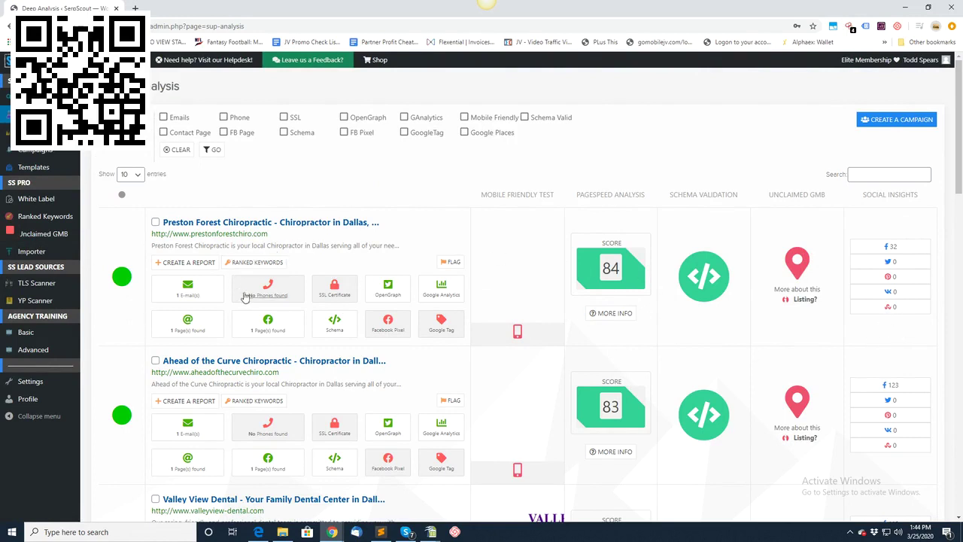
Step: Create a report for Preston Forest Chiropractic and place the agency contact details block in its first container
{"action": "left_click", "coordinate": [200, 269]}
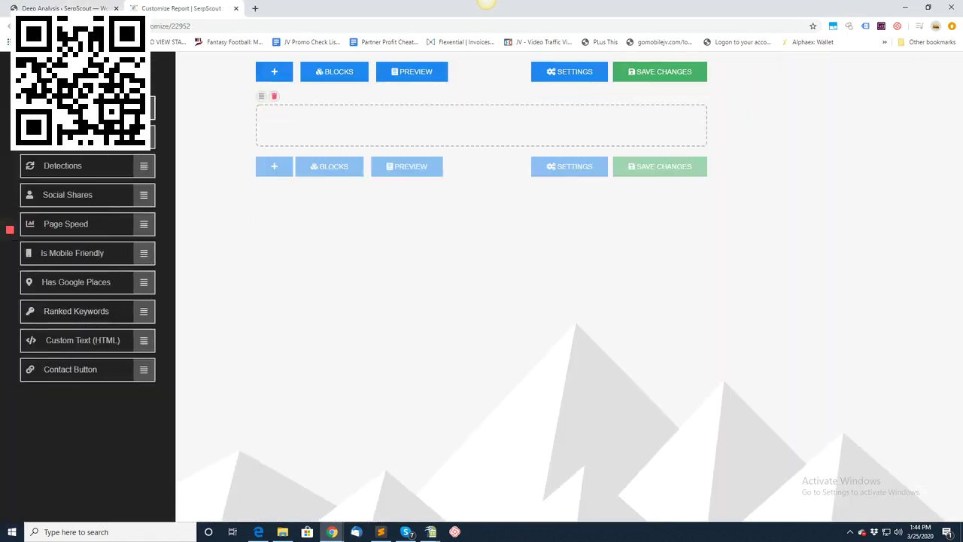
{"action": "left_click_drag", "start_coordinate": [162, 108], "coordinate": [391, 130]}
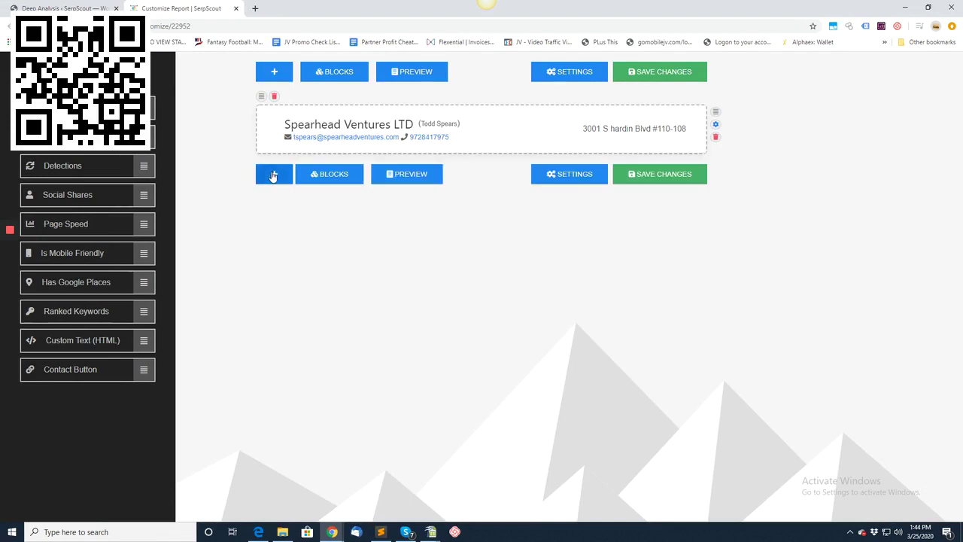
Step: Add four full-width containers to the report below the agency contact details
{"action": "left_click", "coordinate": [275, 174]}
{"action": "left_click", "coordinate": [331, 75]}
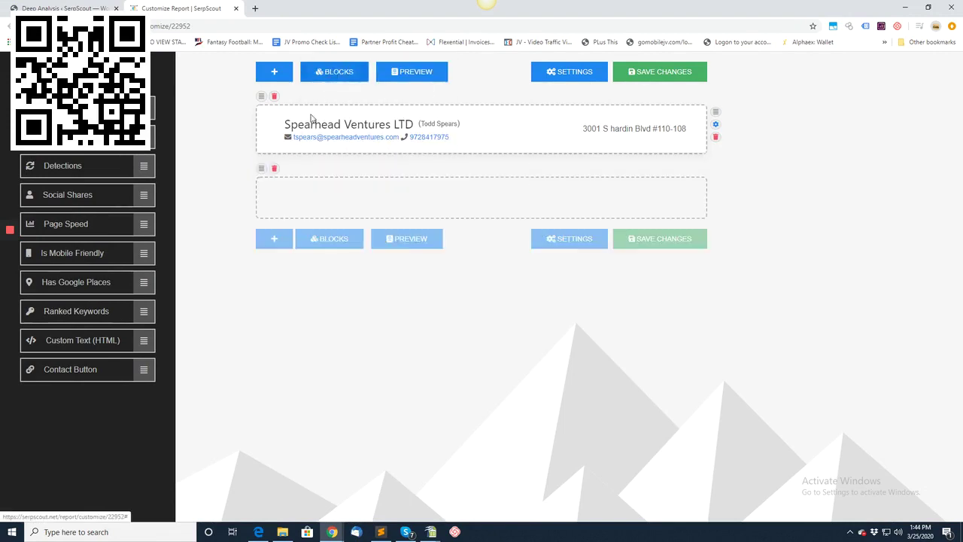
{"action": "left_click", "coordinate": [275, 238]}
{"action": "left_click", "coordinate": [348, 143]}
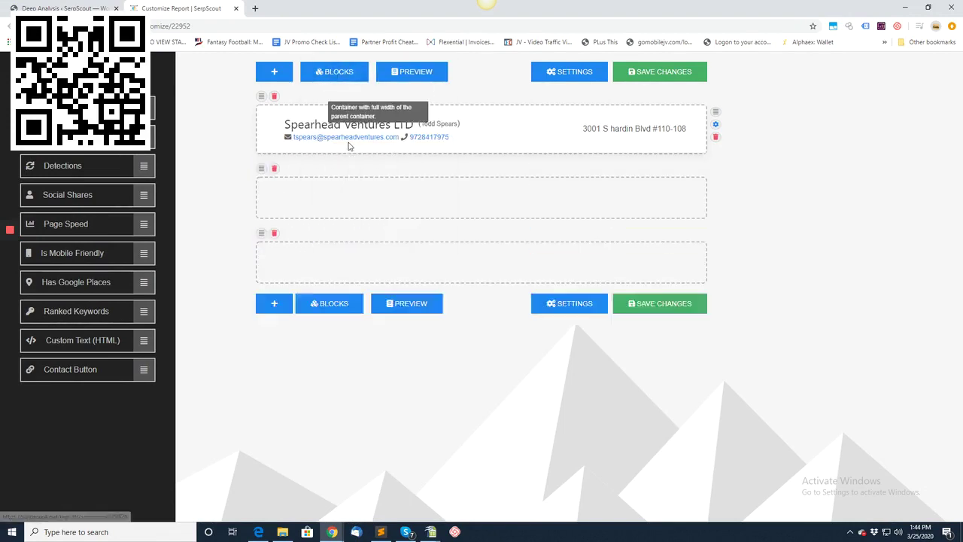
{"action": "left_click", "coordinate": [277, 304]}
{"action": "left_click", "coordinate": [340, 213]}
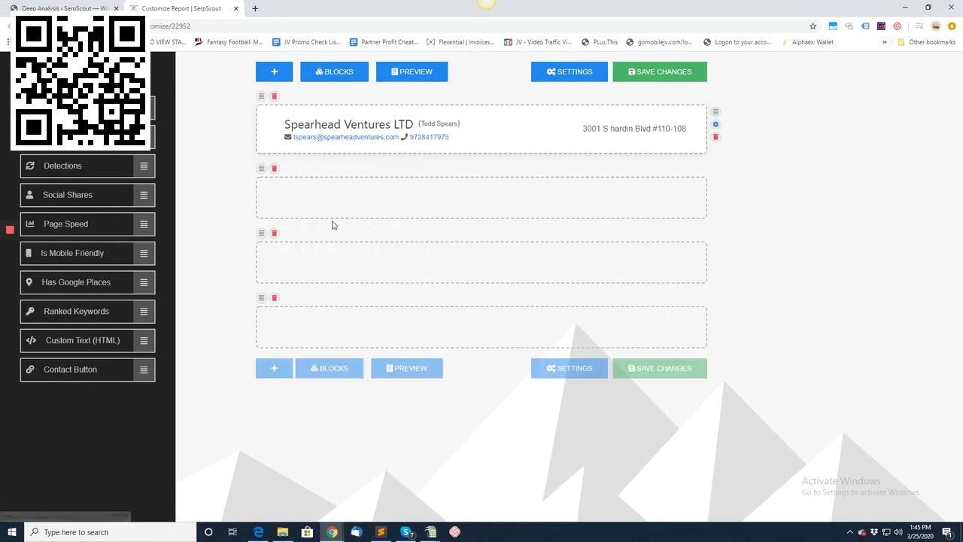
{"action": "left_click", "coordinate": [281, 367]}
{"action": "left_click", "coordinate": [352, 269]}
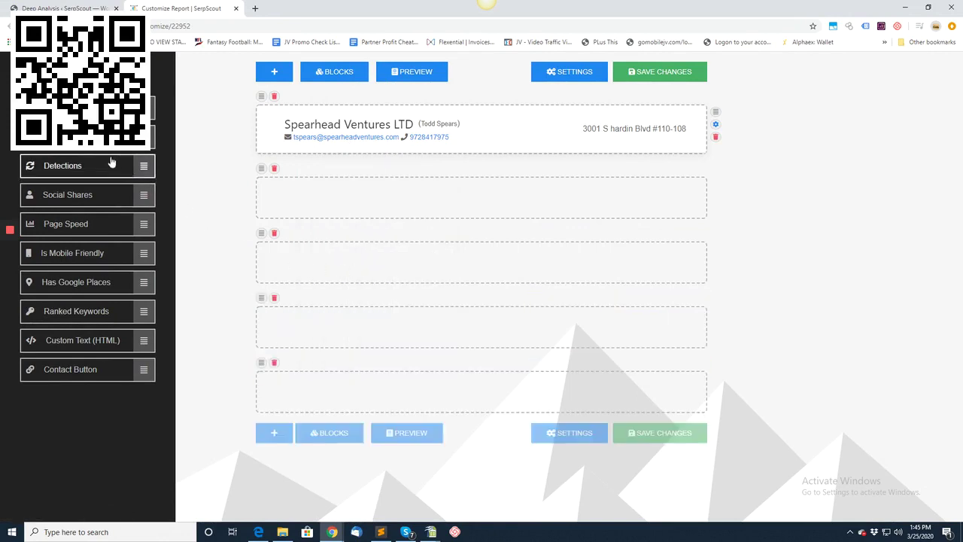
Step: Place the website summary block in the second container and a Custom Text (HTML) block in the third
{"action": "left_click_drag", "start_coordinate": [144, 137], "coordinate": [360, 211]}
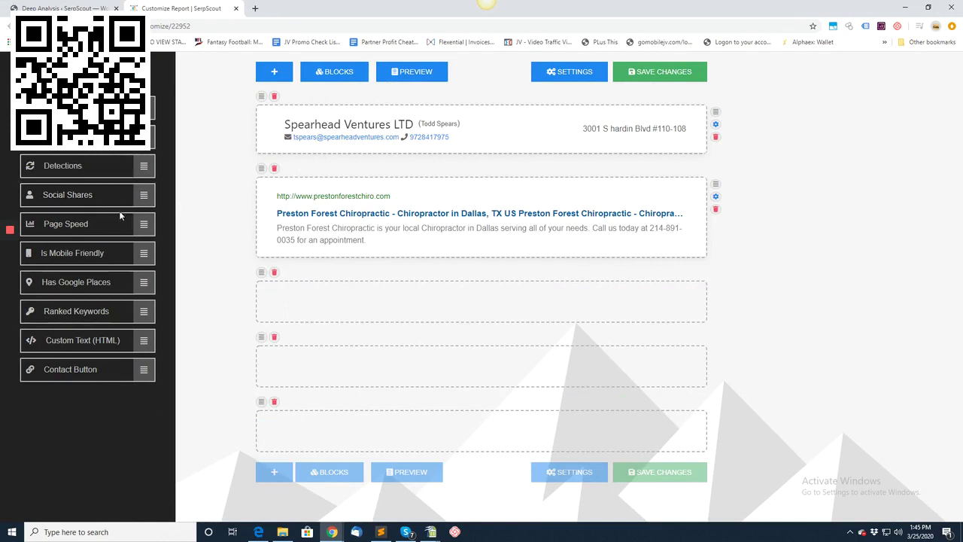
{"action": "left_click_drag", "start_coordinate": [76, 340], "coordinate": [337, 307]}
{"action": "left_click", "coordinate": [288, 333]}
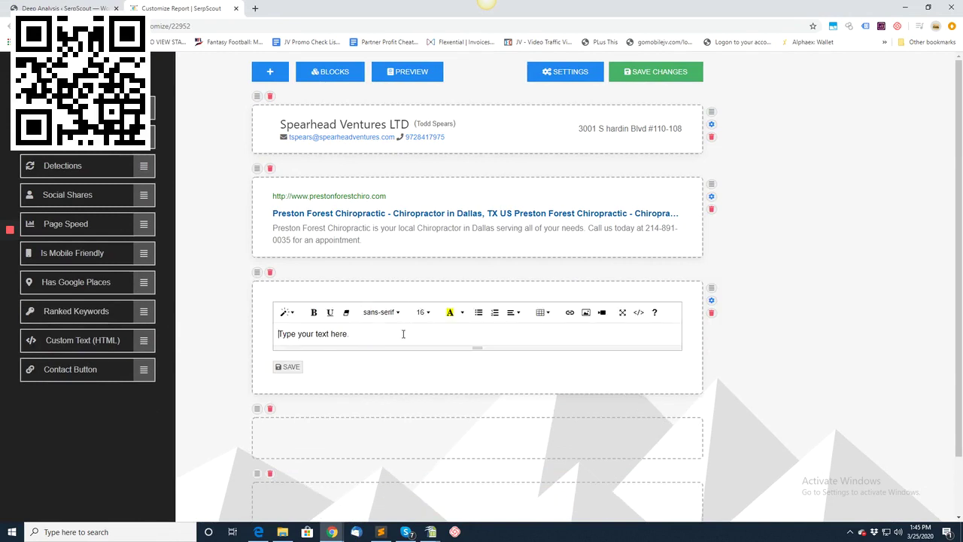
Step: Place the Detections block in the container below the custom text and return to the custom text editor
{"action": "scroll", "coordinate": [369, 341], "scroll_direction": "down", "scroll_amount": 1}
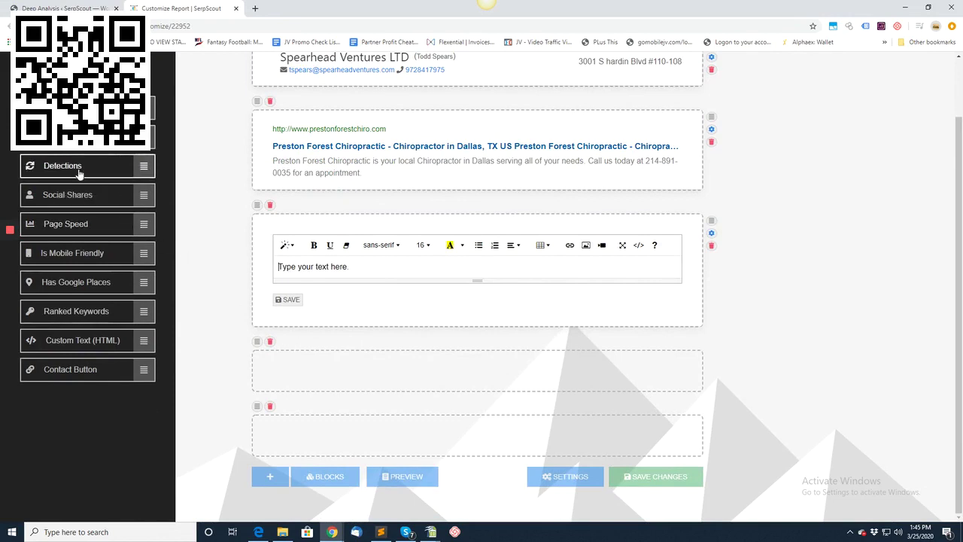
{"action": "left_click_drag", "start_coordinate": [71, 167], "coordinate": [357, 380]}
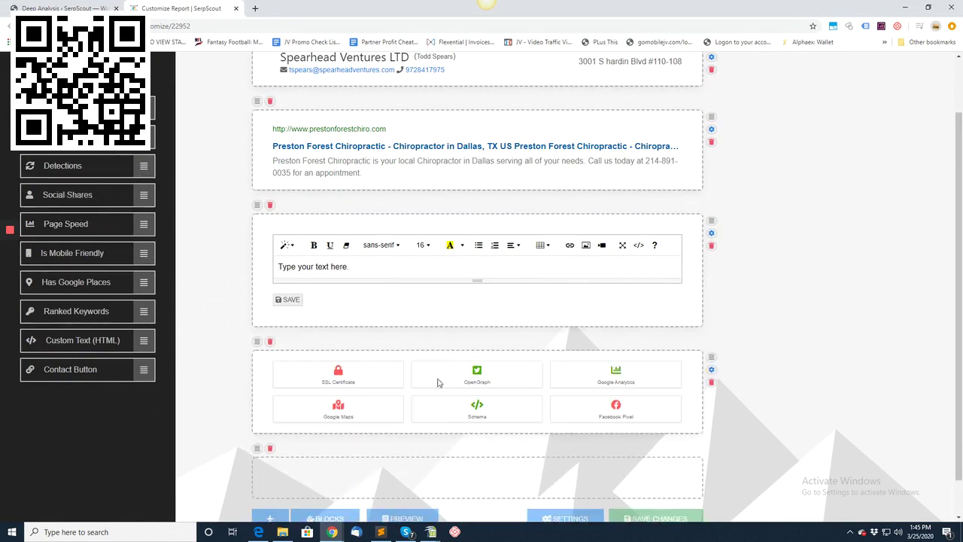
{"action": "scroll", "coordinate": [464, 385], "scroll_direction": "down", "scroll_amount": 1}
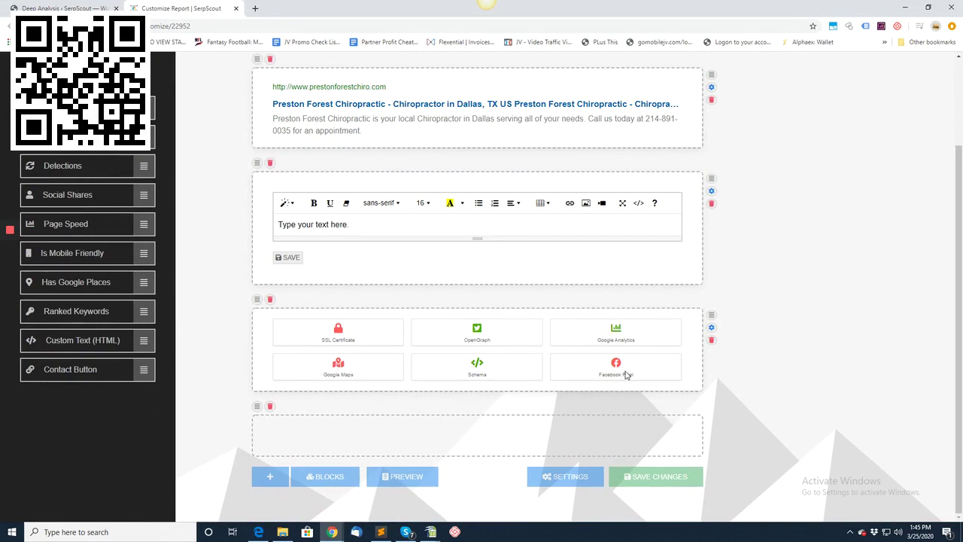
{"action": "left_click", "coordinate": [280, 226]}
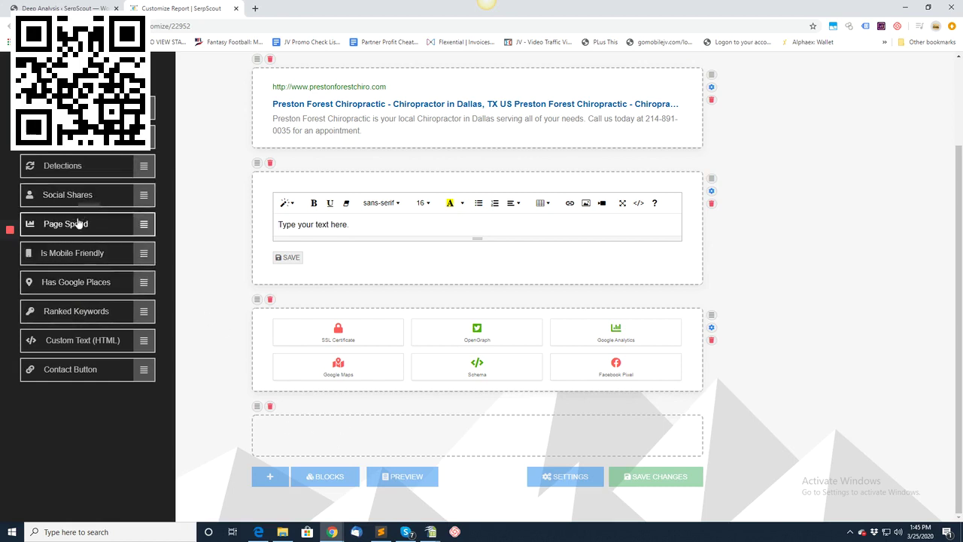
Step: Try a Page Speed block in the last container of the report and trash it
{"action": "left_click_drag", "start_coordinate": [81, 223], "coordinate": [379, 444]}
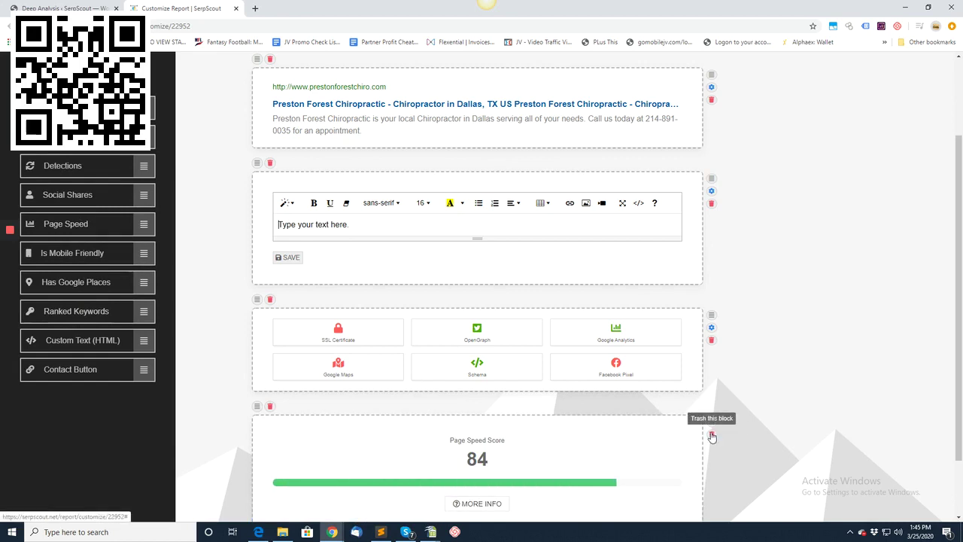
{"action": "scroll", "coordinate": [778, 387], "scroll_direction": "down", "scroll_amount": 1}
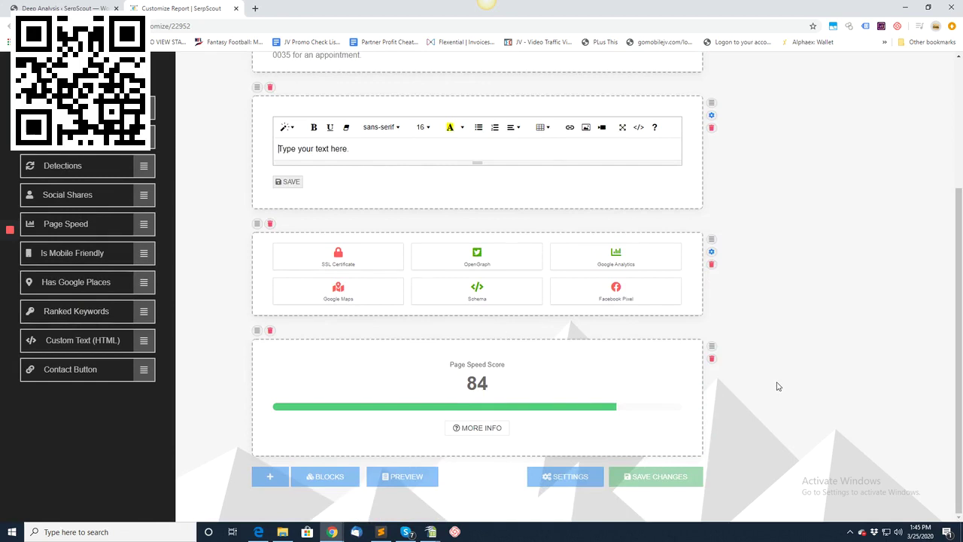
{"action": "left_click", "coordinate": [712, 361]}
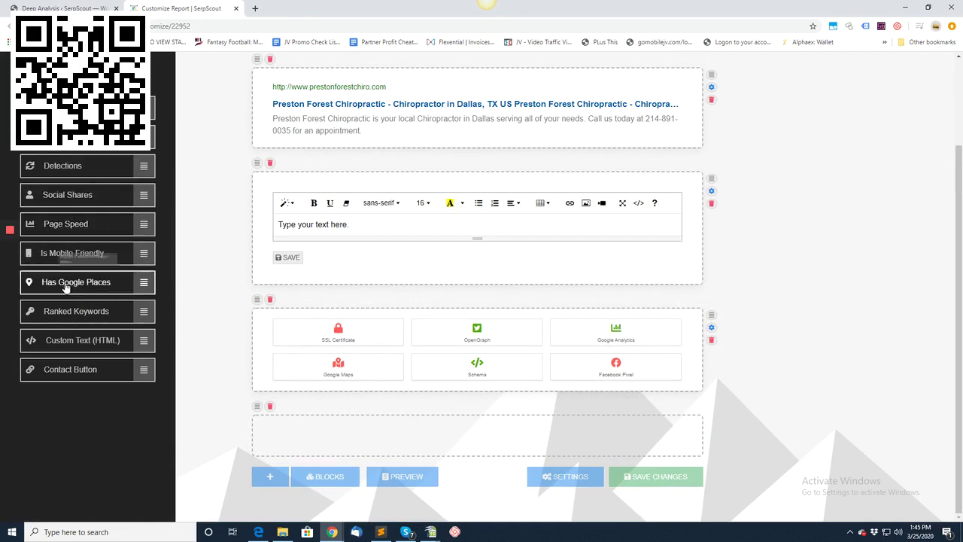
Step: Place the Ranked Keywords block in the last container and look through its keyword list
{"action": "left_click_drag", "start_coordinate": [61, 311], "coordinate": [385, 425]}
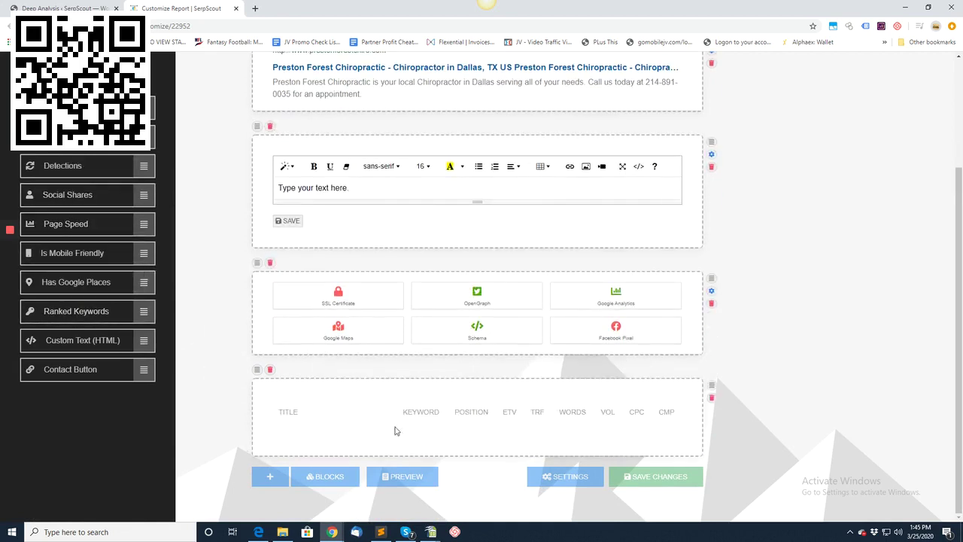
{"action": "scroll", "coordinate": [417, 423], "scroll_direction": "down", "scroll_amount": 3}
{"action": "scroll", "coordinate": [453, 424], "scroll_direction": "up", "scroll_amount": 3}
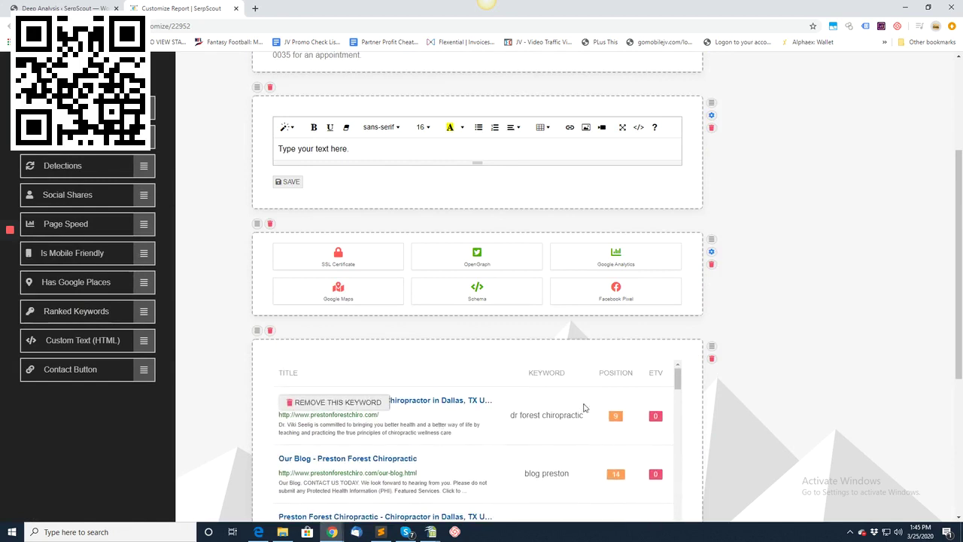
{"action": "scroll", "coordinate": [571, 412], "scroll_direction": "down", "scroll_amount": 3}
{"action": "scroll", "coordinate": [571, 411], "scroll_direction": "up", "scroll_amount": 1}
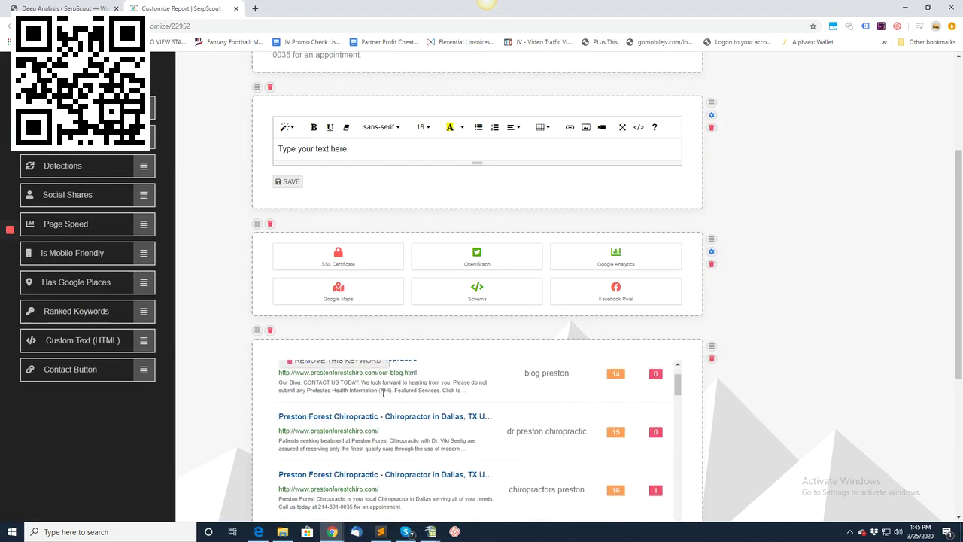
{"action": "scroll", "coordinate": [529, 414], "scroll_direction": "up", "scroll_amount": 1}
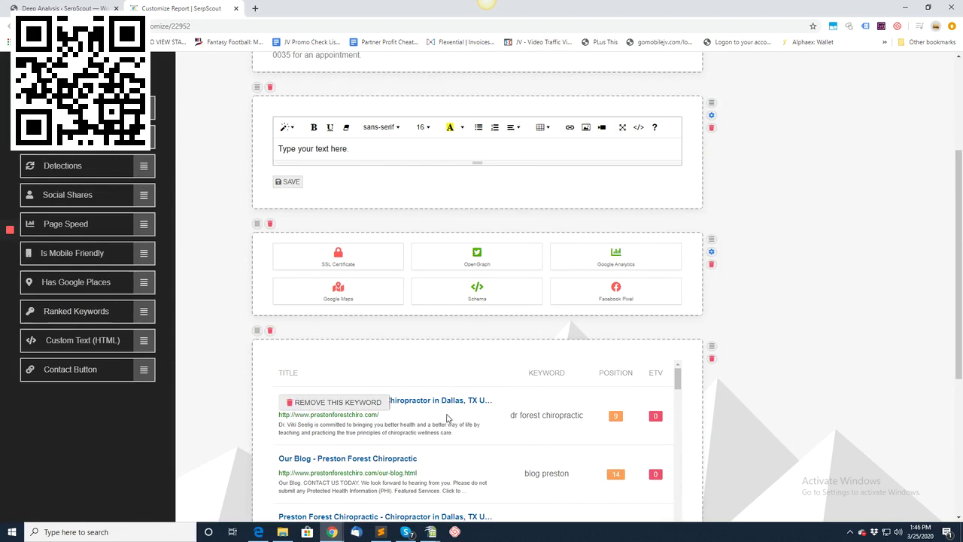
Step: Remove the "dr forest chiropractic" keyword from the ranked keywords table and review the remaining keywords
{"action": "scroll", "coordinate": [778, 337], "scroll_direction": "down", "scroll_amount": 1}
{"action": "scroll", "coordinate": [778, 337], "scroll_direction": "down", "scroll_amount": 3}
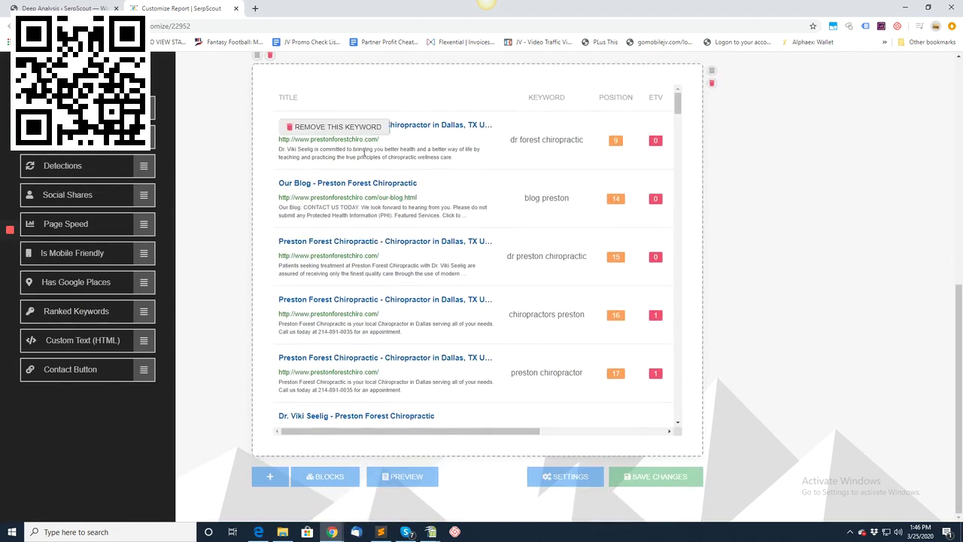
{"action": "left_click", "coordinate": [317, 129]}
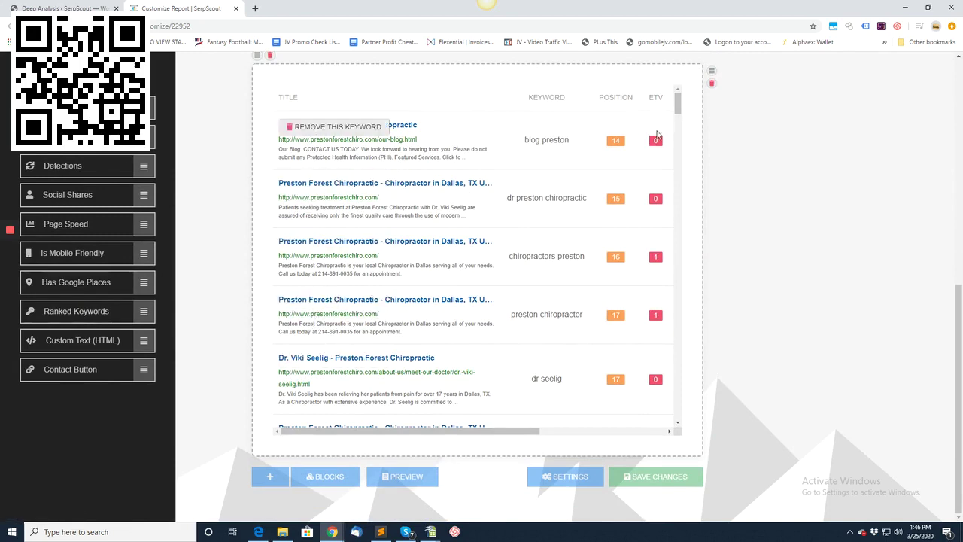
{"action": "scroll", "coordinate": [652, 346], "scroll_direction": "down", "scroll_amount": 5}
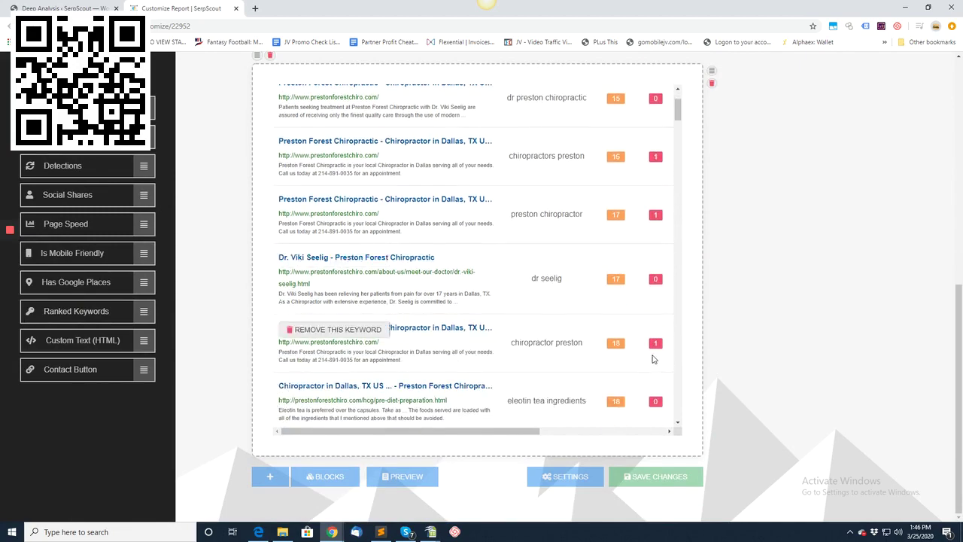
{"action": "scroll", "coordinate": [651, 359], "scroll_direction": "down", "scroll_amount": 15}
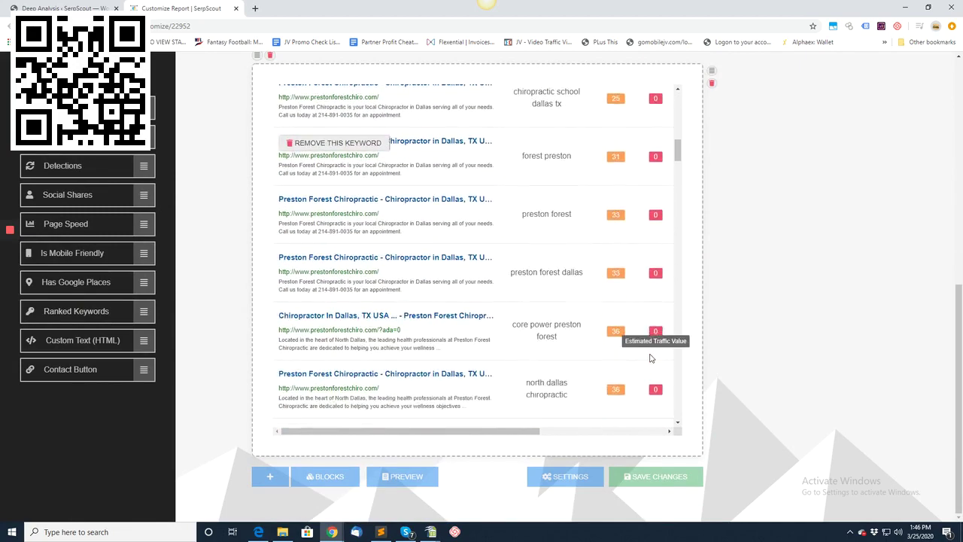
{"action": "scroll", "coordinate": [652, 359], "scroll_direction": "down", "scroll_amount": 3}
{"action": "scroll", "coordinate": [650, 355], "scroll_direction": "up", "scroll_amount": 20}
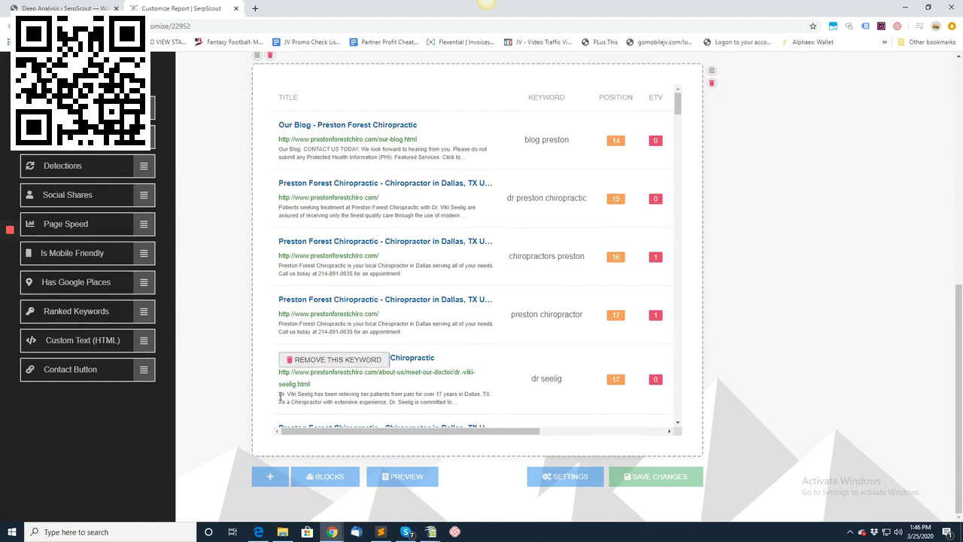
Step: Add a 1/1 container at the end of the report and place the Contact Button block in it
{"action": "scroll", "coordinate": [316, 331], "scroll_direction": "down", "scroll_amount": 3}
{"action": "left_click", "coordinate": [269, 476]}
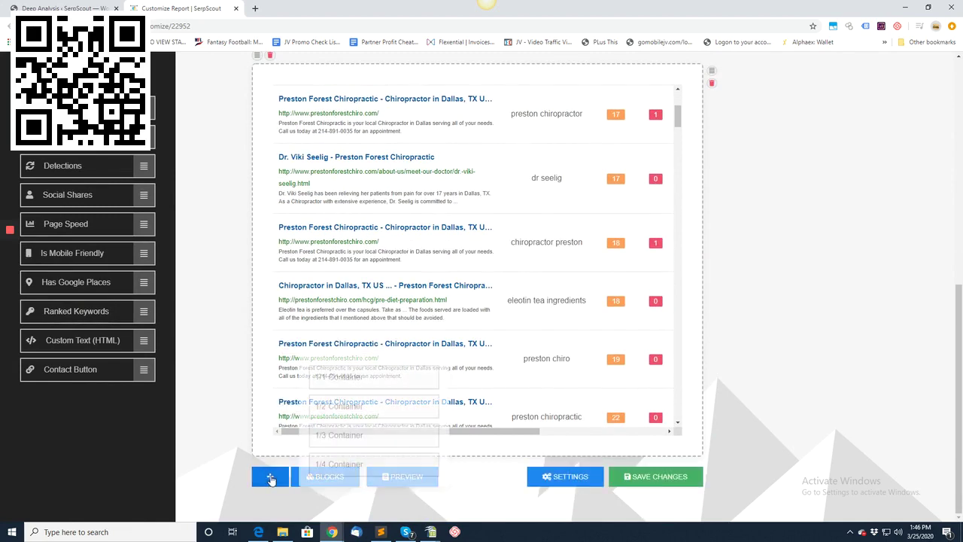
{"action": "left_click", "coordinate": [337, 385]}
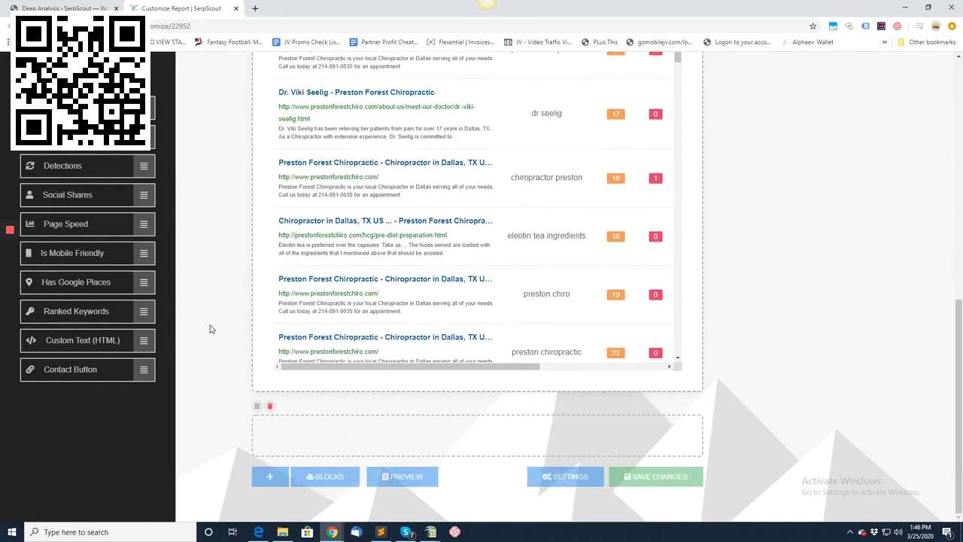
{"action": "left_click_drag", "start_coordinate": [86, 369], "coordinate": [532, 428]}
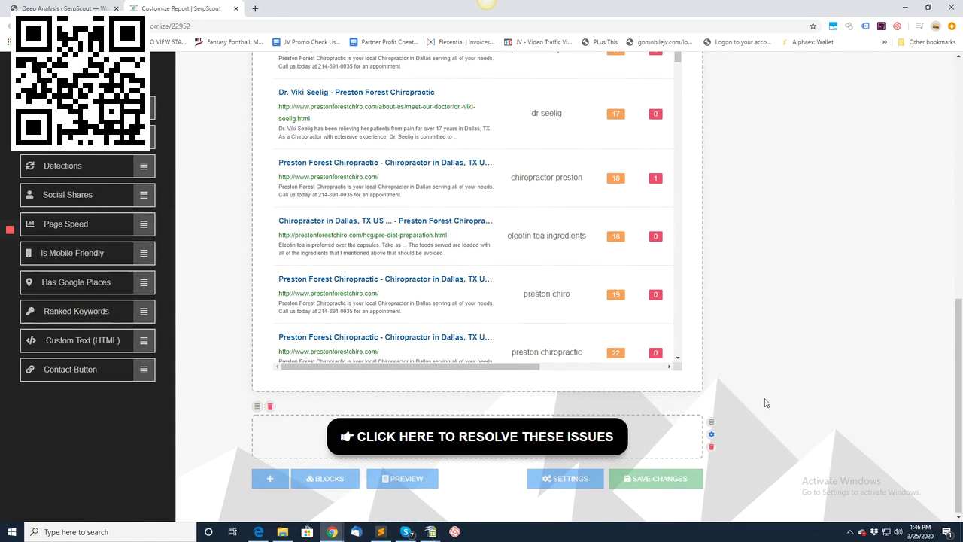
Step: Set the contact button's text to "fefwfeefwef" in the block's settings, trying out its other fields
{"action": "left_click", "coordinate": [712, 436]}
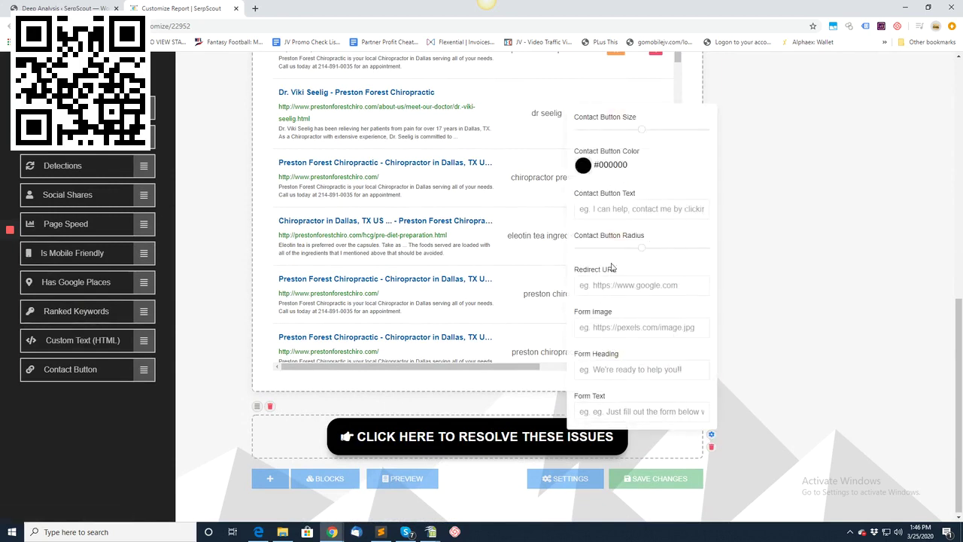
{"action": "left_click", "coordinate": [609, 286]}
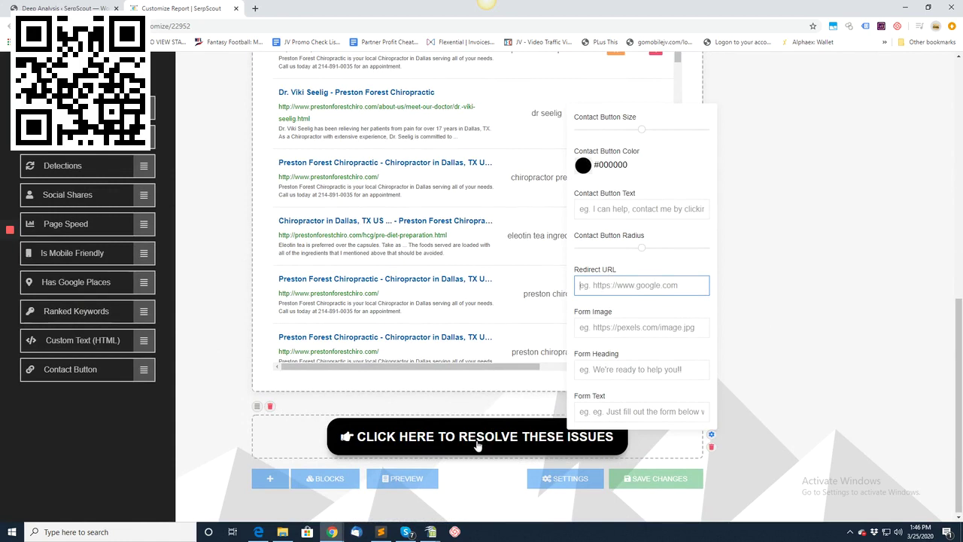
{"action": "left_click", "coordinate": [594, 208]}
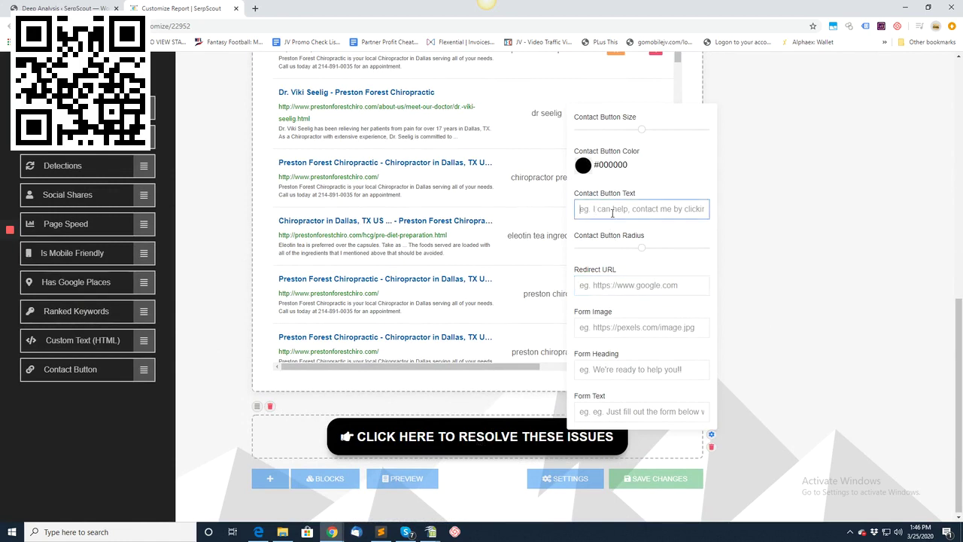
{"action": "type", "text": "fefwfeefwef"}
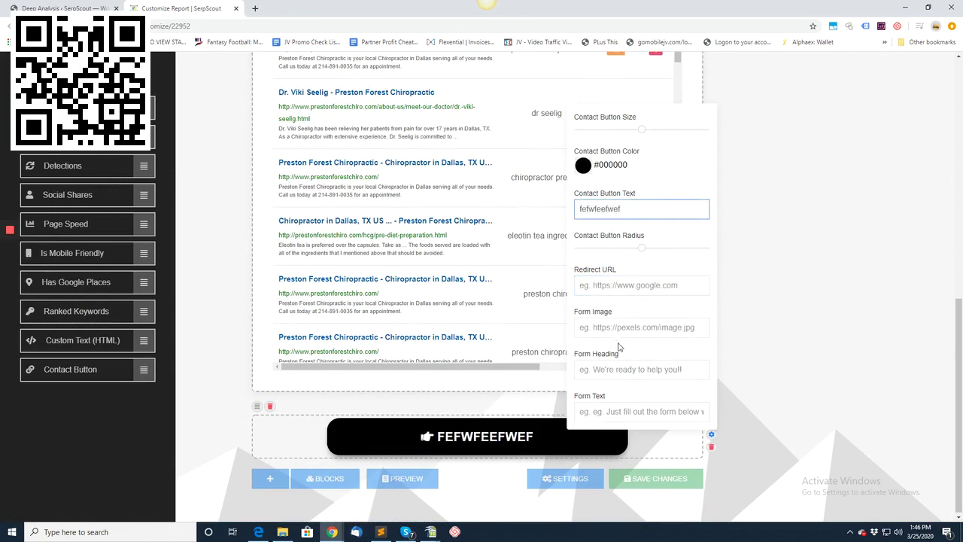
{"action": "left_click", "coordinate": [607, 329]}
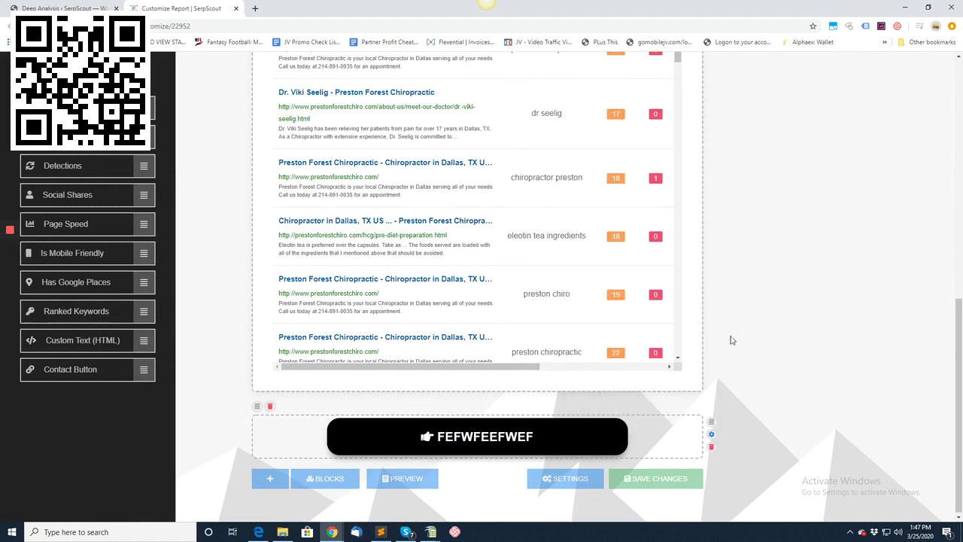
Step: Choose digitallandlord.network as the report domain in the report settings and try to save the changes
{"action": "scroll", "coordinate": [681, 345], "scroll_direction": "down", "scroll_amount": 5}
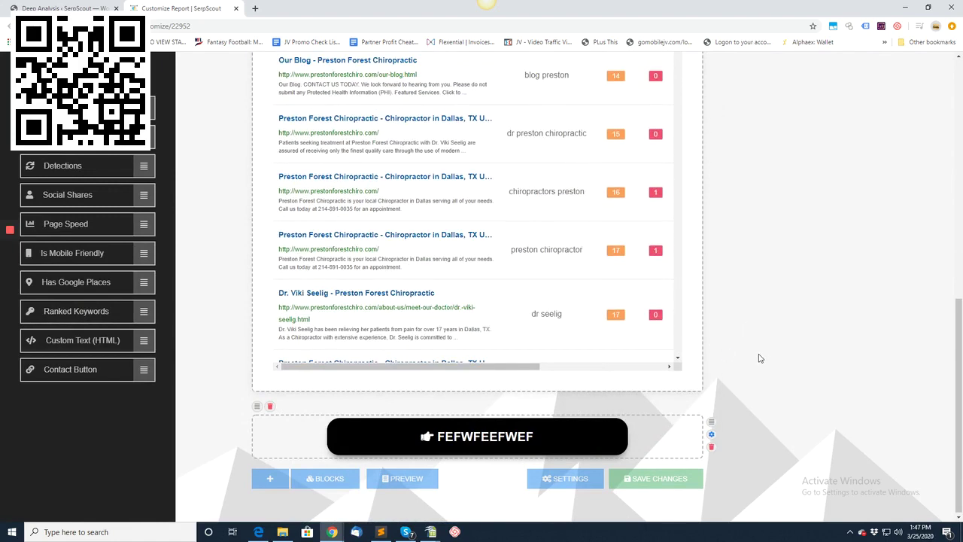
{"action": "scroll", "coordinate": [760, 359], "scroll_direction": "up", "scroll_amount": 10}
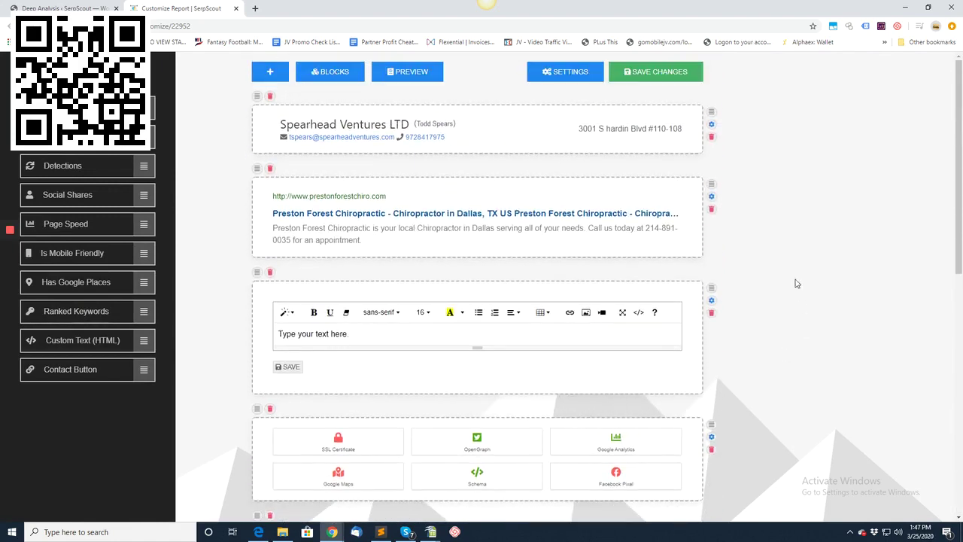
{"action": "left_click", "coordinate": [584, 75]}
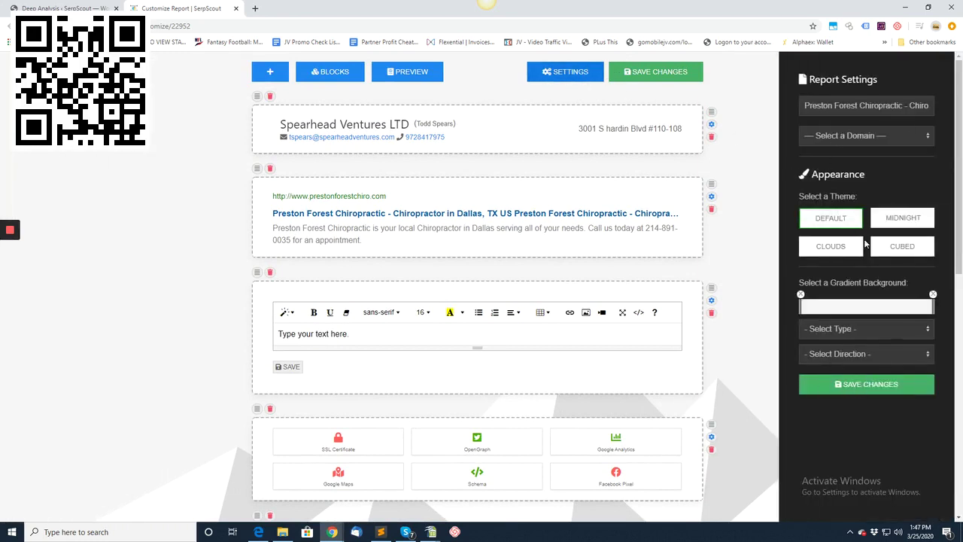
{"action": "left_click", "coordinate": [855, 389]}
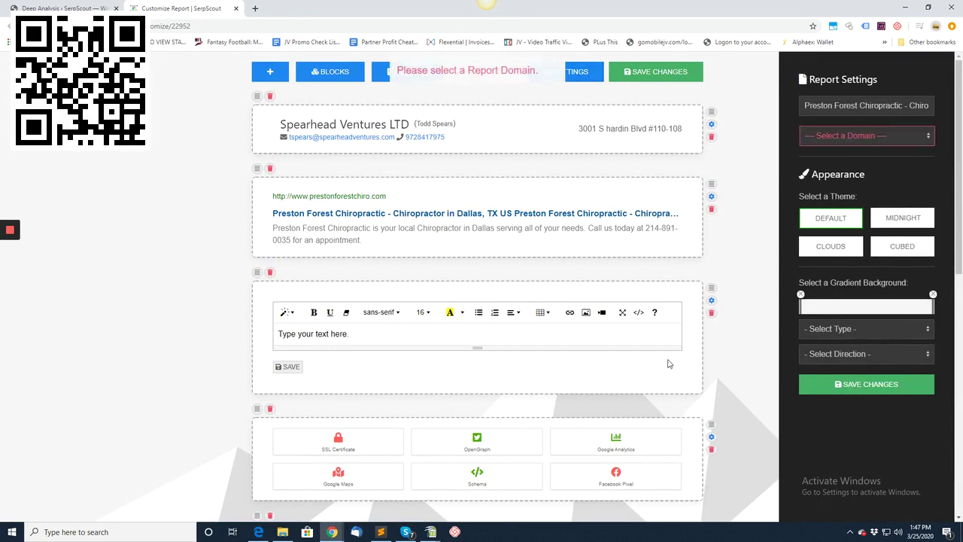
{"action": "left_click", "coordinate": [832, 134]}
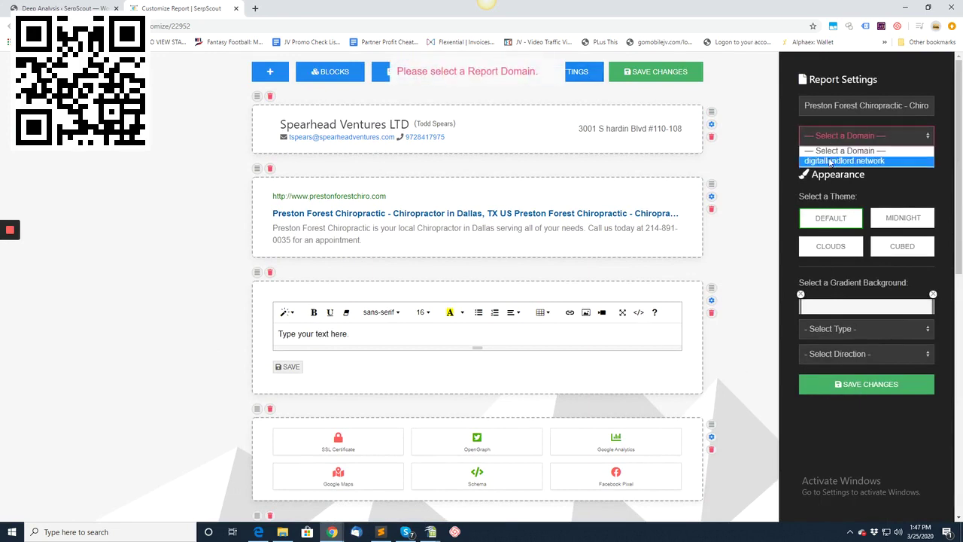
{"action": "left_click", "coordinate": [832, 161]}
{"action": "left_click", "coordinate": [854, 385]}
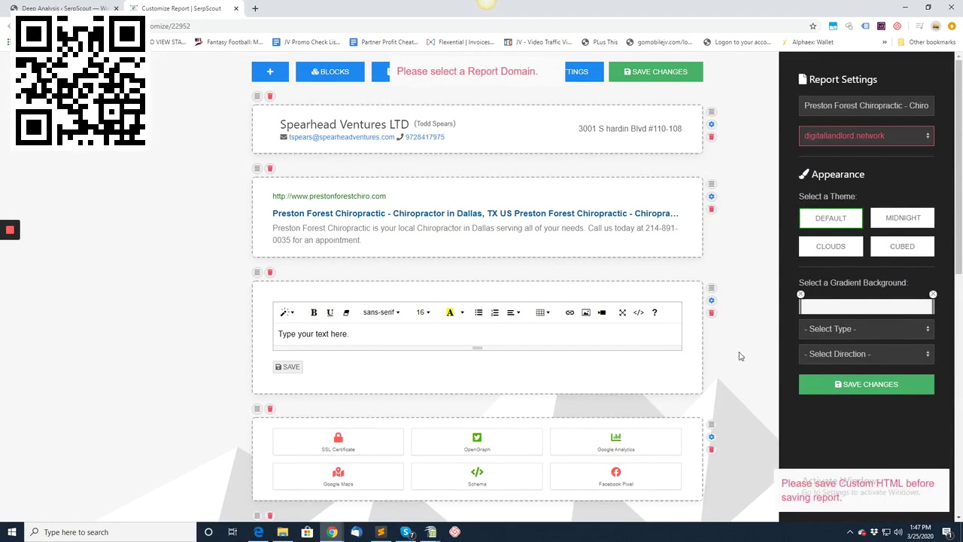
Step: Review the report's blocks from top to bottom and open the contact form behind the contact button
{"action": "scroll", "coordinate": [738, 359], "scroll_direction": "down", "scroll_amount": 4}
{"action": "scroll", "coordinate": [738, 359], "scroll_direction": "down", "scroll_amount": 3}
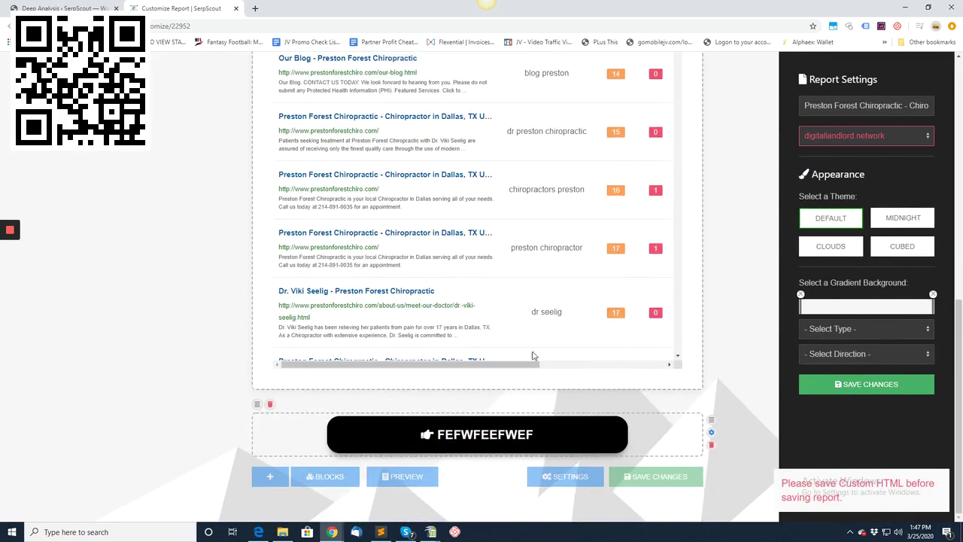
{"action": "scroll", "coordinate": [498, 334], "scroll_direction": "up", "scroll_amount": 9}
{"action": "scroll", "coordinate": [495, 331], "scroll_direction": "down", "scroll_amount": 3}
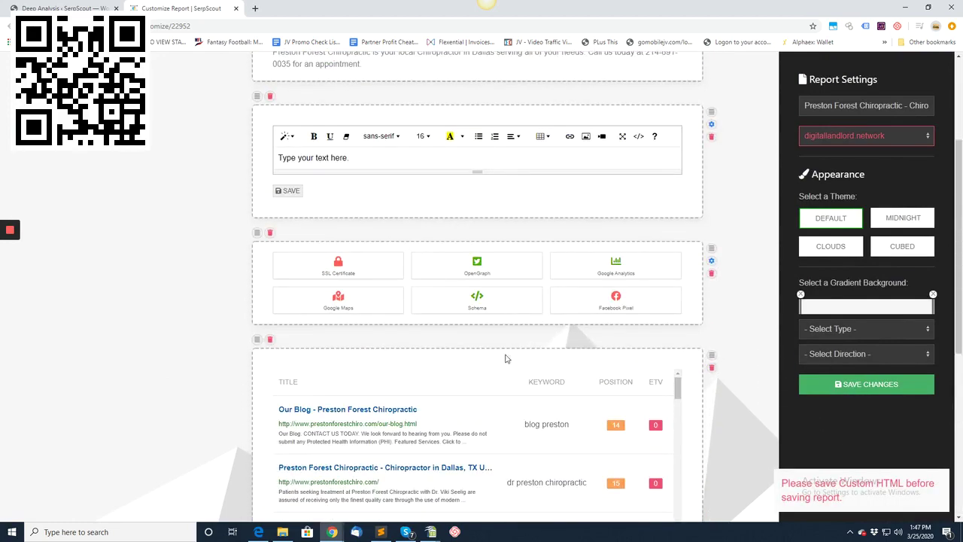
{"action": "scroll", "coordinate": [507, 376], "scroll_direction": "down", "scroll_amount": 8}
{"action": "scroll", "coordinate": [506, 396], "scroll_direction": "down", "scroll_amount": 10}
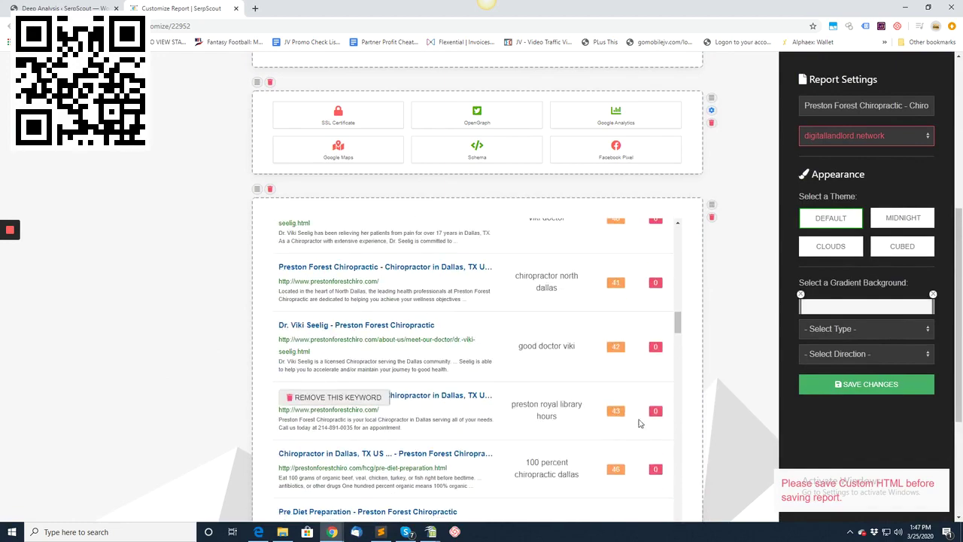
{"action": "scroll", "coordinate": [735, 398], "scroll_direction": "down", "scroll_amount": 3}
{"action": "left_click", "coordinate": [456, 448]}
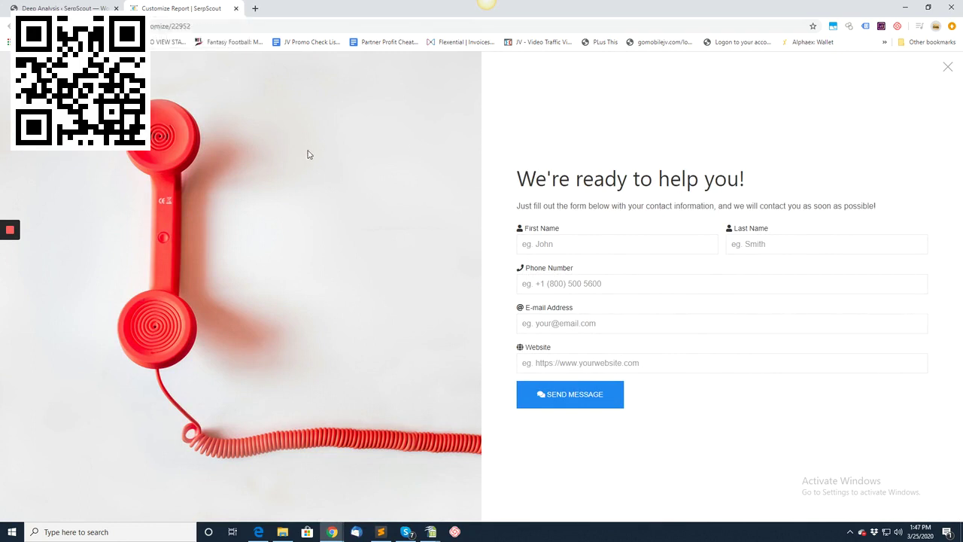
Step: Close the customized report and check the existing campaigns before returning to the Deep Analysis list
{"action": "left_click", "coordinate": [235, 9]}
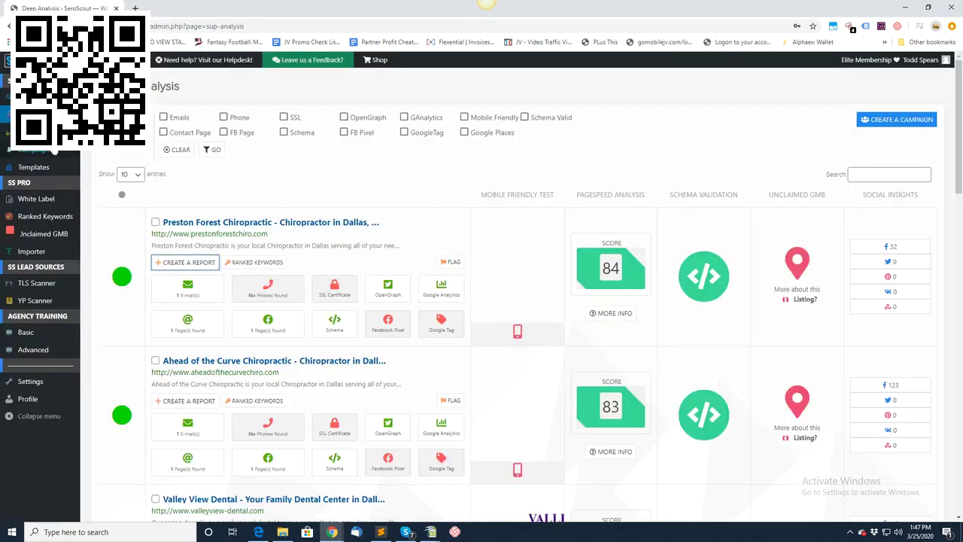
{"action": "left_click", "coordinate": [80, 152]}
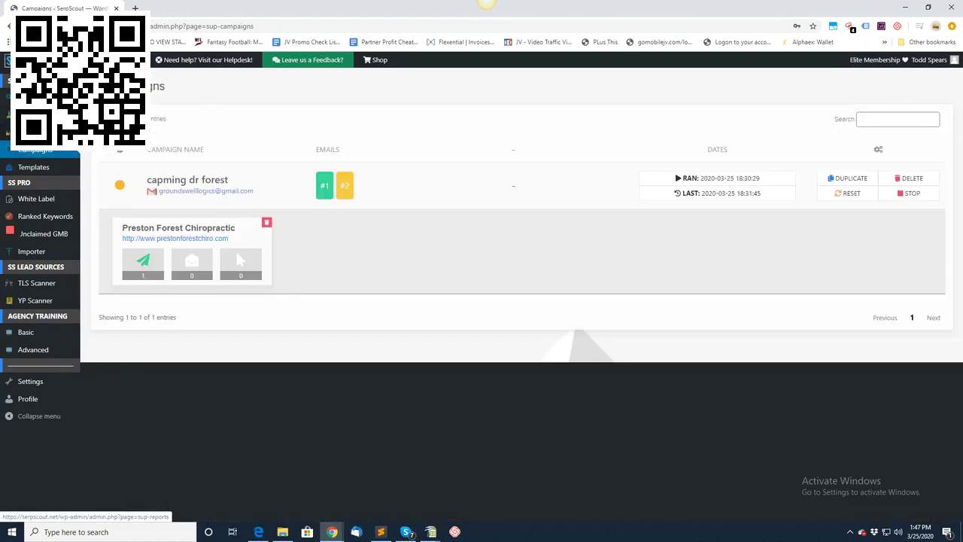
{"action": "left_click", "coordinate": [38, 115]}
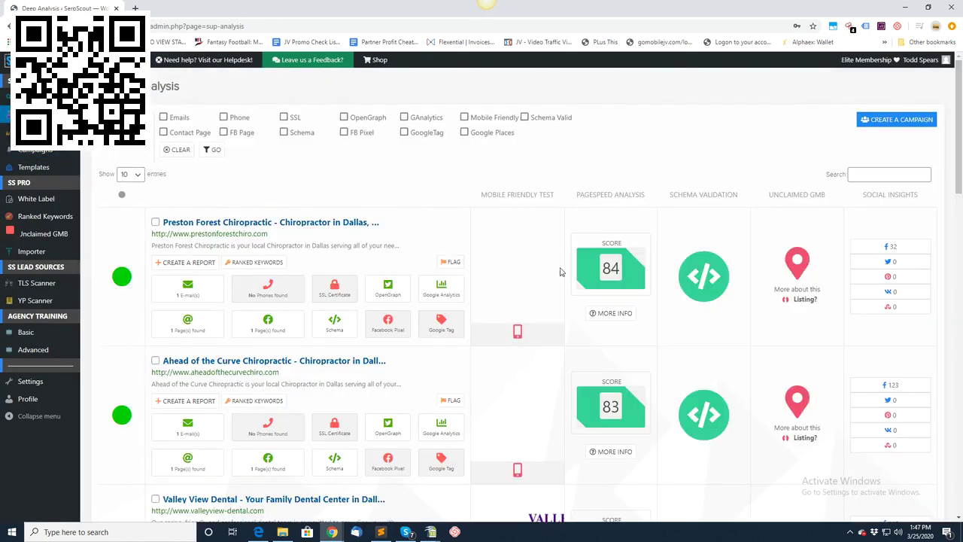
Step: Select the Preston Forest Chiropractic website, open the new campaign form for it, and cancel the campaign
{"action": "left_click", "coordinate": [891, 119]}
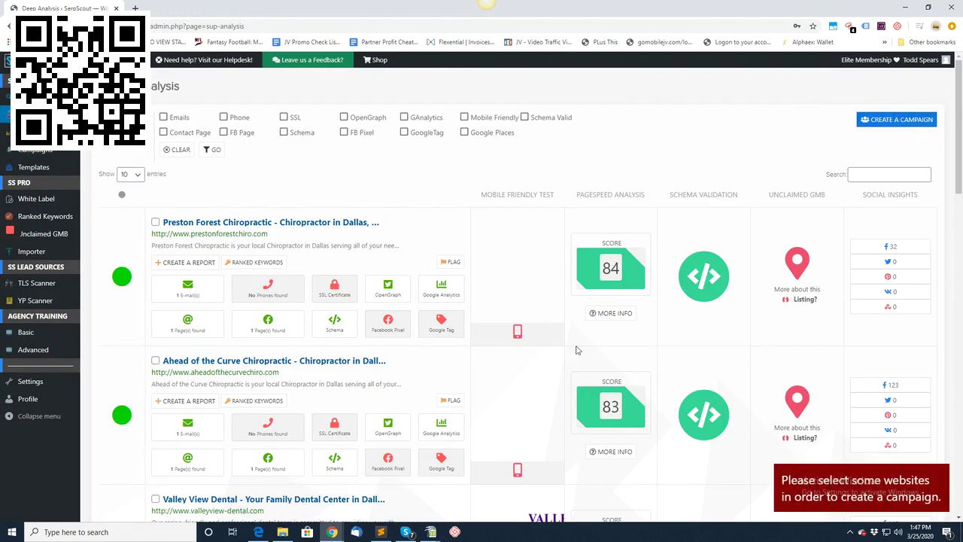
{"action": "left_click", "coordinate": [155, 222]}
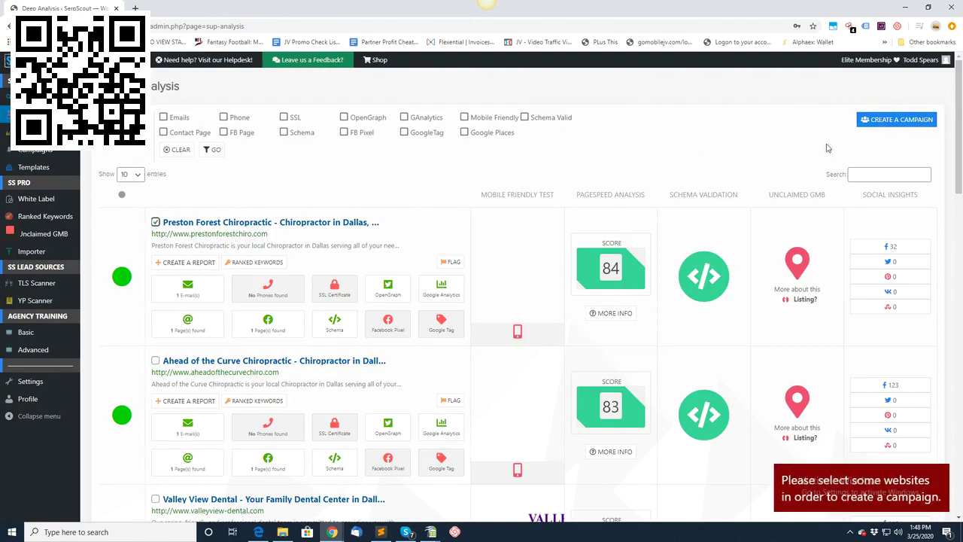
{"action": "left_click", "coordinate": [880, 119]}
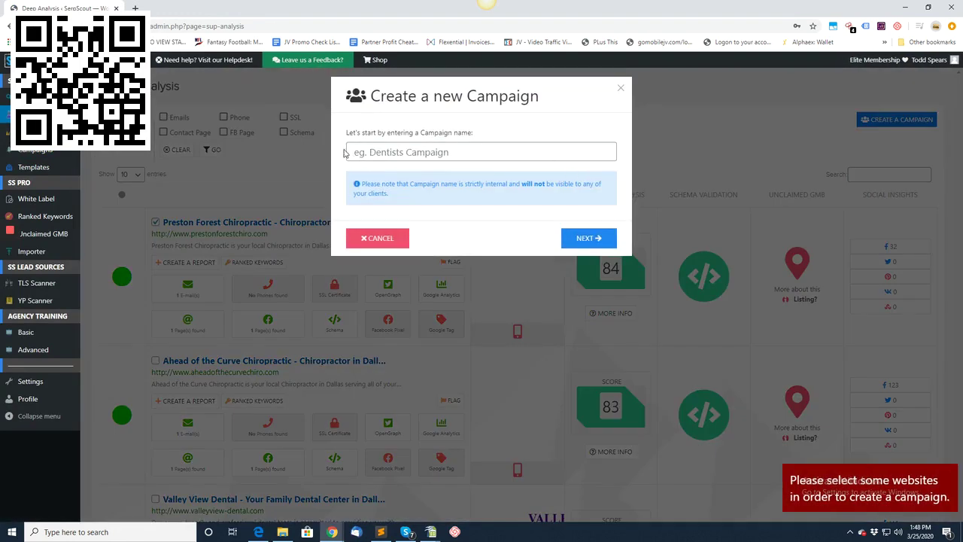
{"action": "left_click", "coordinate": [378, 238]}
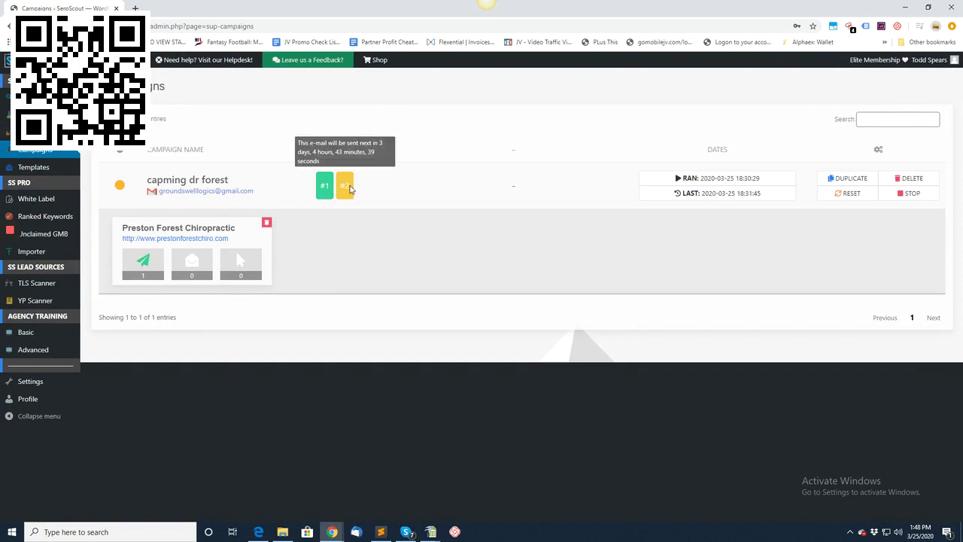
Step: Examine the existing campaign's email schedule and run dates, and look over the three campaign email templates
{"action": "mouse_move", "coordinate": [707, 188]}
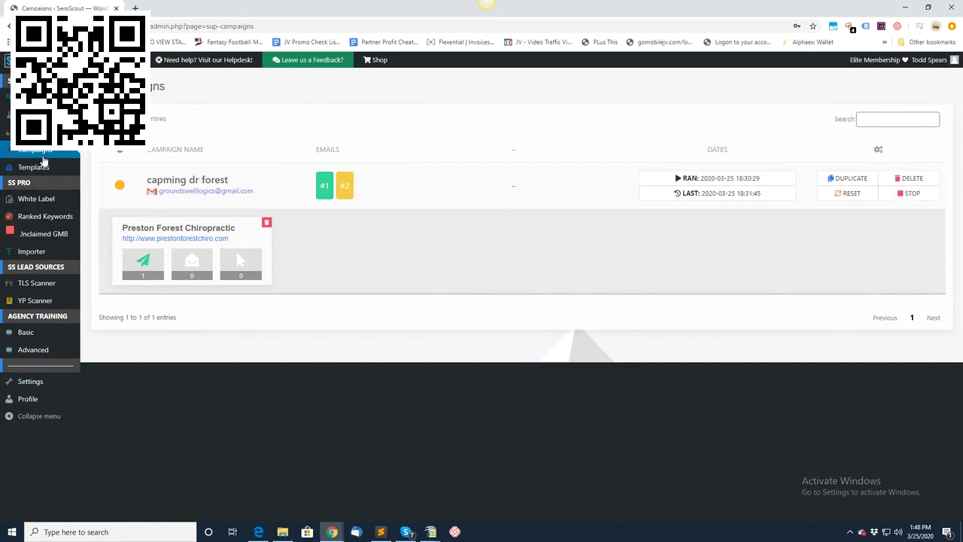
{"action": "left_click", "coordinate": [39, 168]}
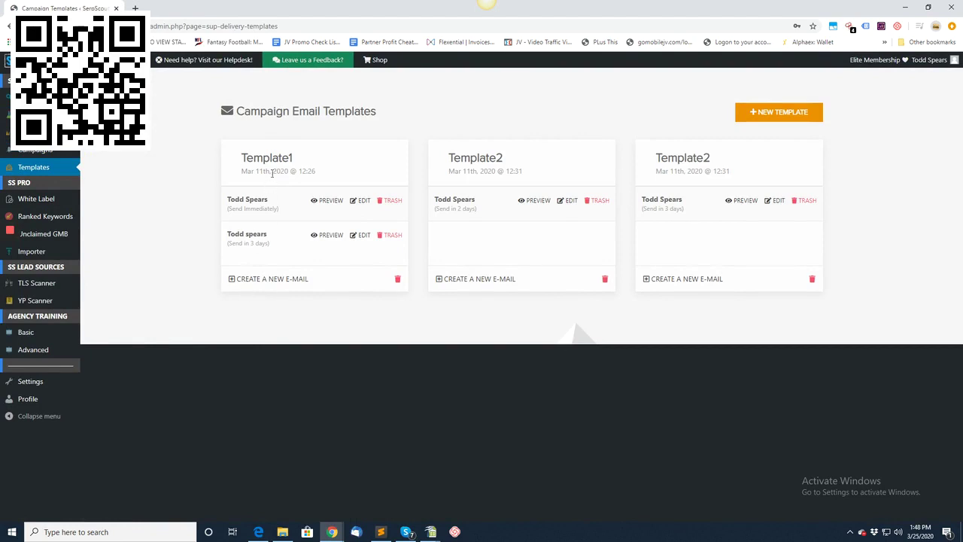
{"action": "left_click_drag", "start_coordinate": [241, 156], "coordinate": [308, 161]}
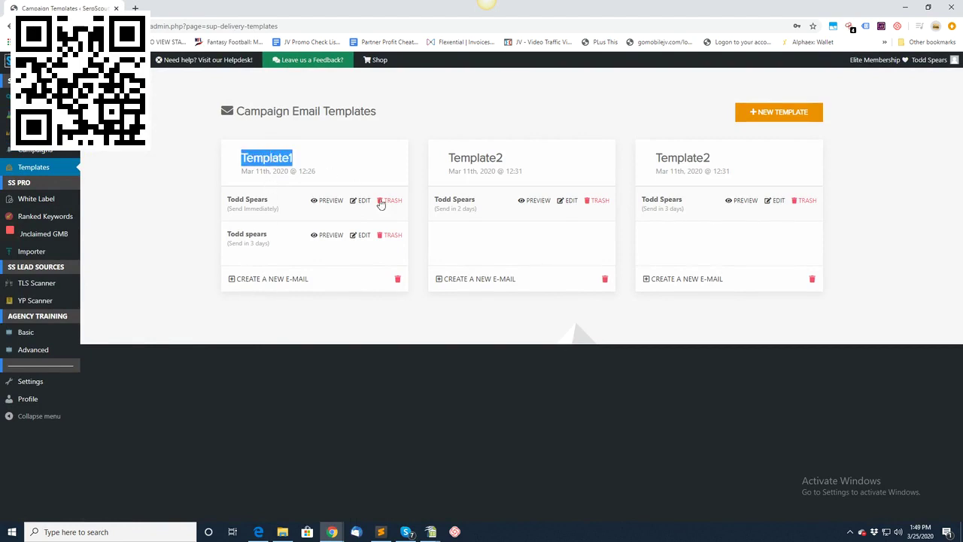
{"action": "left_click_drag", "start_coordinate": [449, 156], "coordinate": [527, 163]}
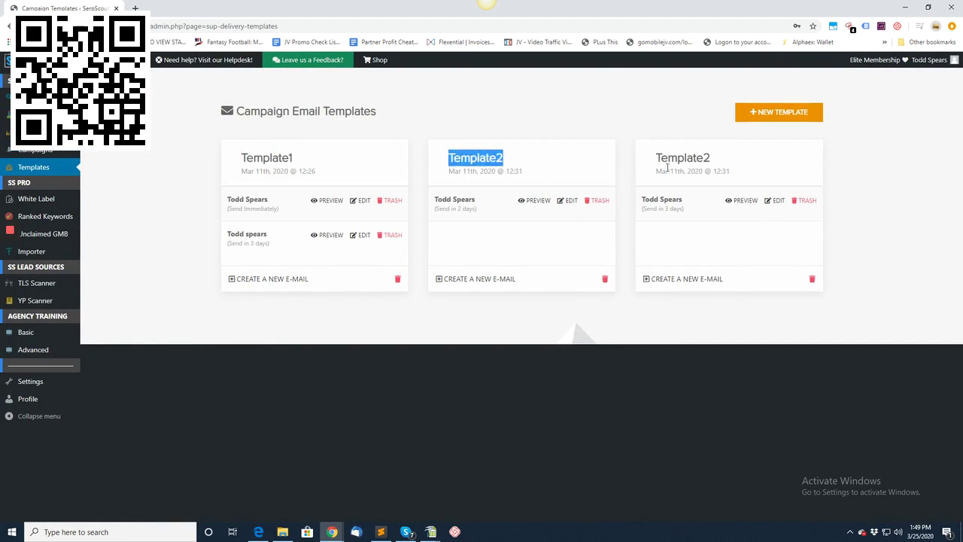
{"action": "left_click_drag", "start_coordinate": [657, 156], "coordinate": [731, 157]}
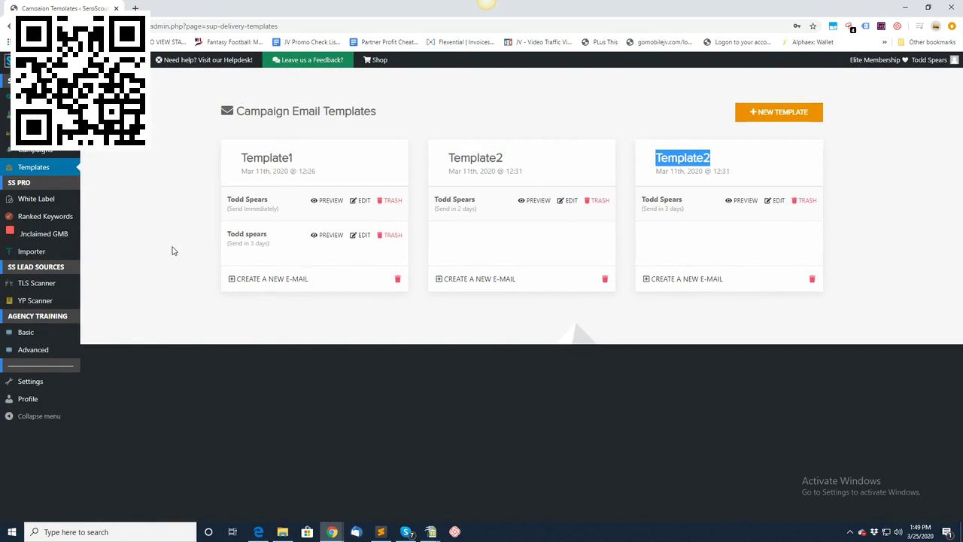
Step: Look at the White Label domain settings and the Ranked Keywords search form with its domain entry
{"action": "left_click", "coordinate": [41, 199]}
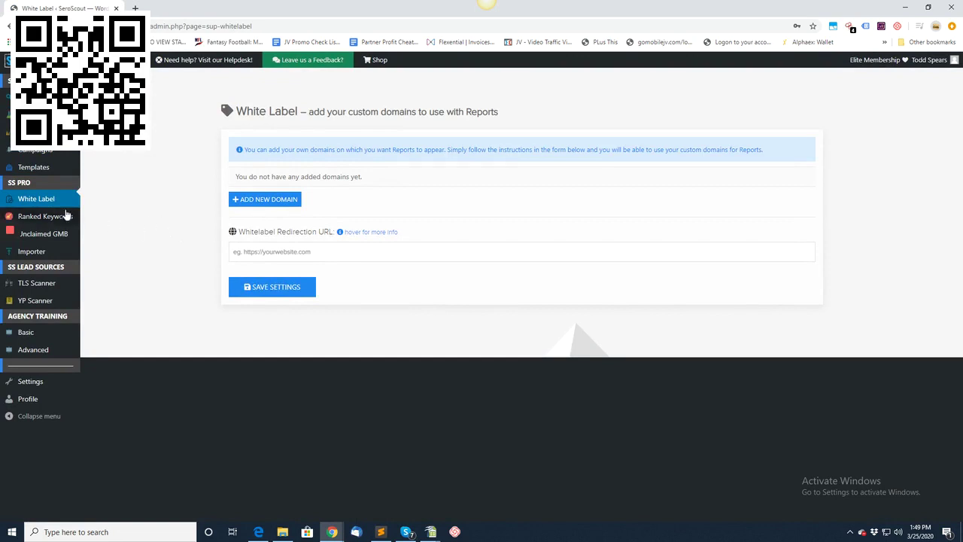
{"action": "left_click", "coordinate": [44, 217]}
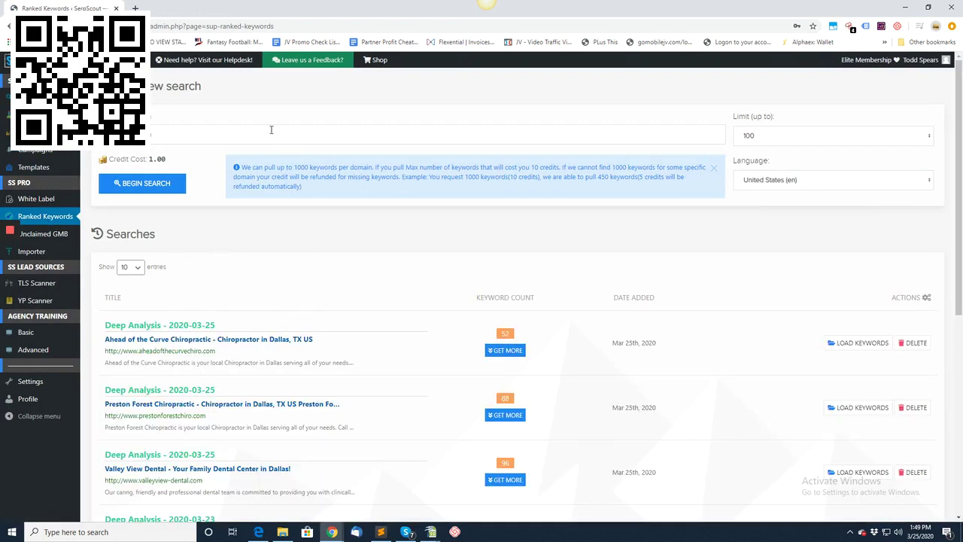
{"action": "left_click", "coordinate": [180, 134]}
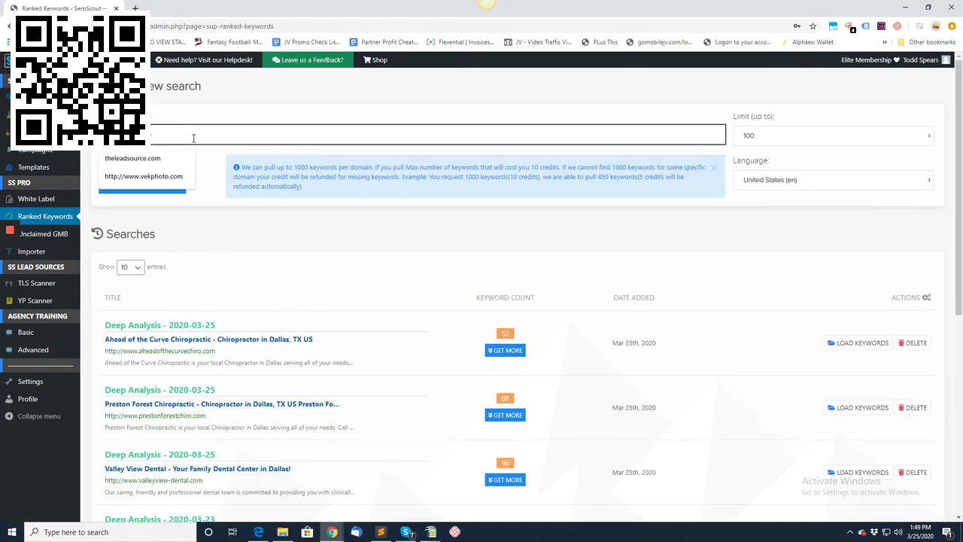
{"action": "left_click", "coordinate": [238, 115]}
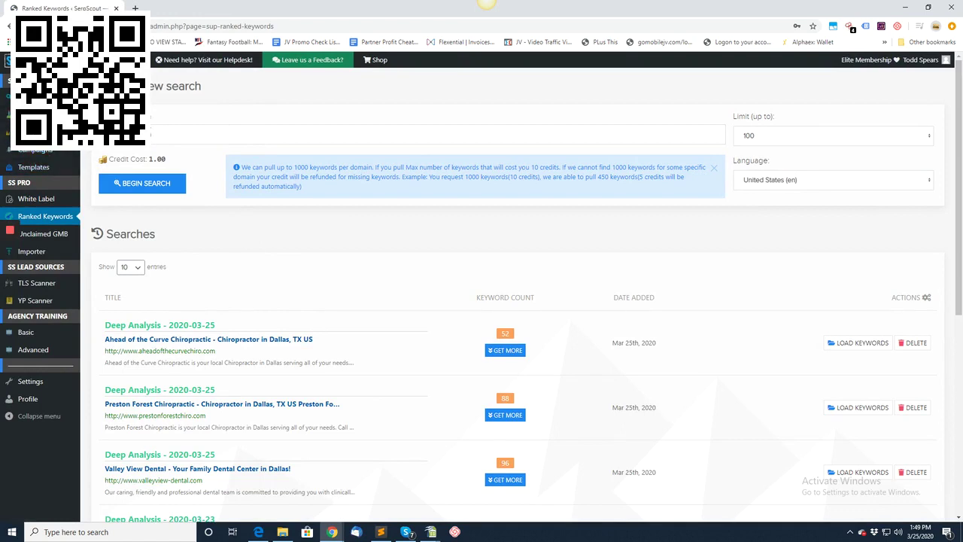
{"action": "left_click", "coordinate": [124, 134]}
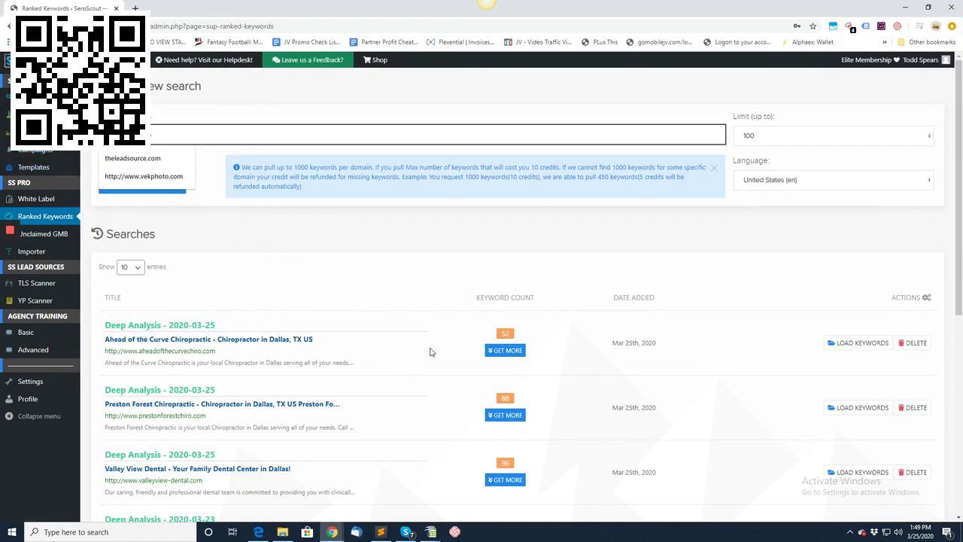
Step: Request more ranked keywords, up to 300, for the Ahead of the Curve Chiropractic website
{"action": "scroll", "coordinate": [428, 341], "scroll_direction": "down", "scroll_amount": 1}
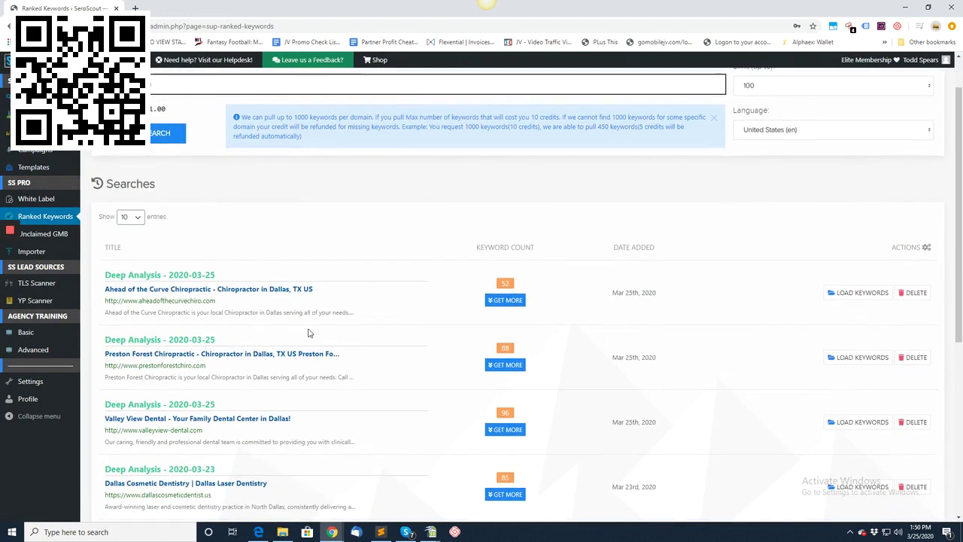
{"action": "left_click", "coordinate": [510, 302]}
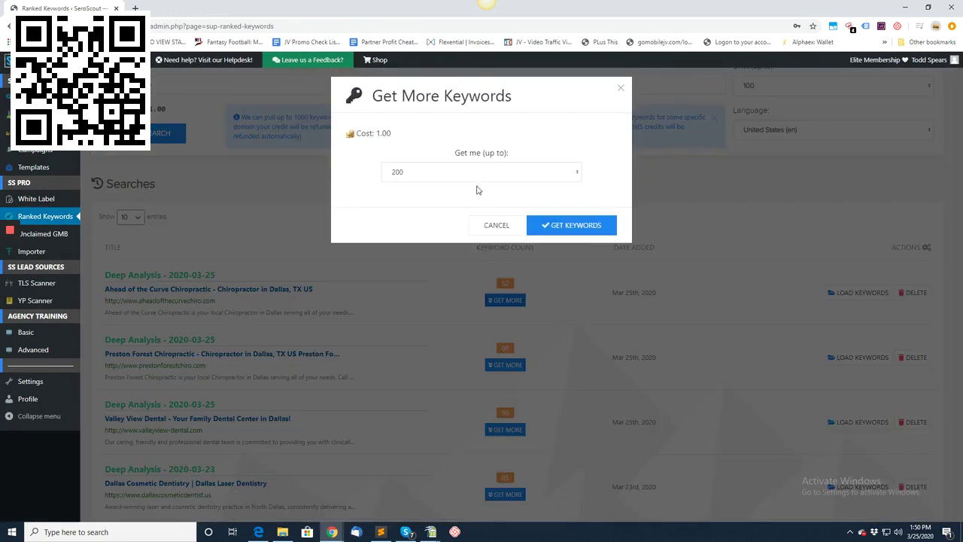
{"action": "left_click", "coordinate": [489, 175]}
{"action": "left_click", "coordinate": [480, 197]}
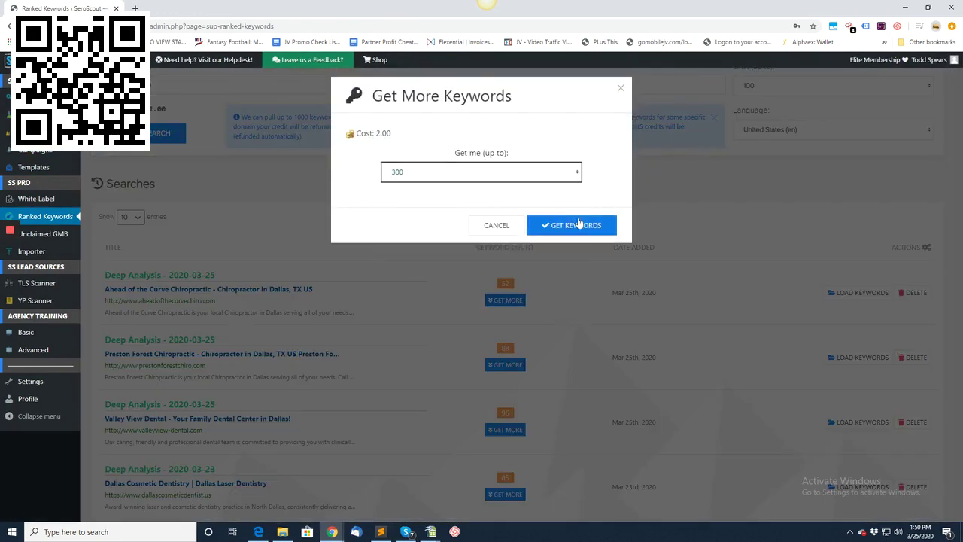
{"action": "left_click", "coordinate": [581, 225]}
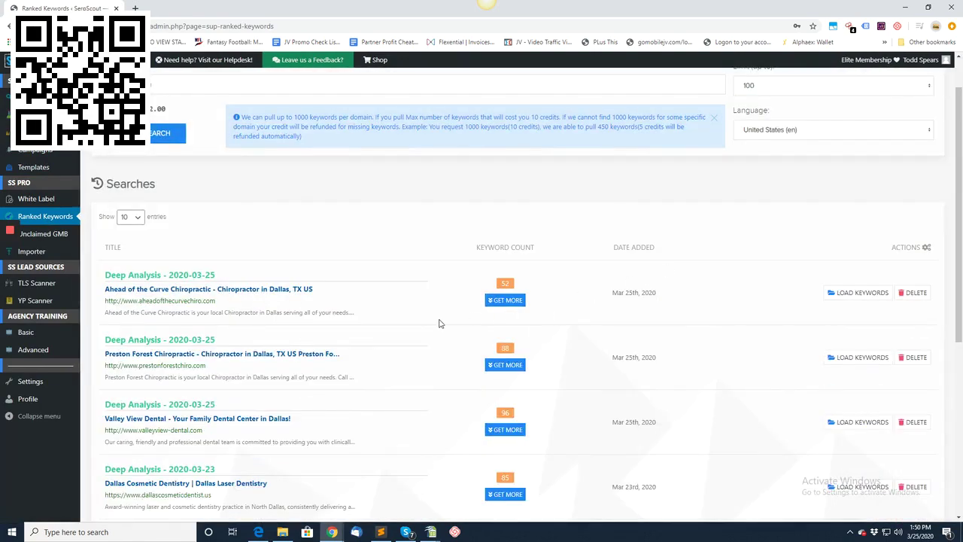
Step: Load the ranked keywords for Ahead of the Curve Chiropractic, examine their position summary and keyword list, and close them
{"action": "scroll", "coordinate": [440, 323], "scroll_direction": "down", "scroll_amount": 1}
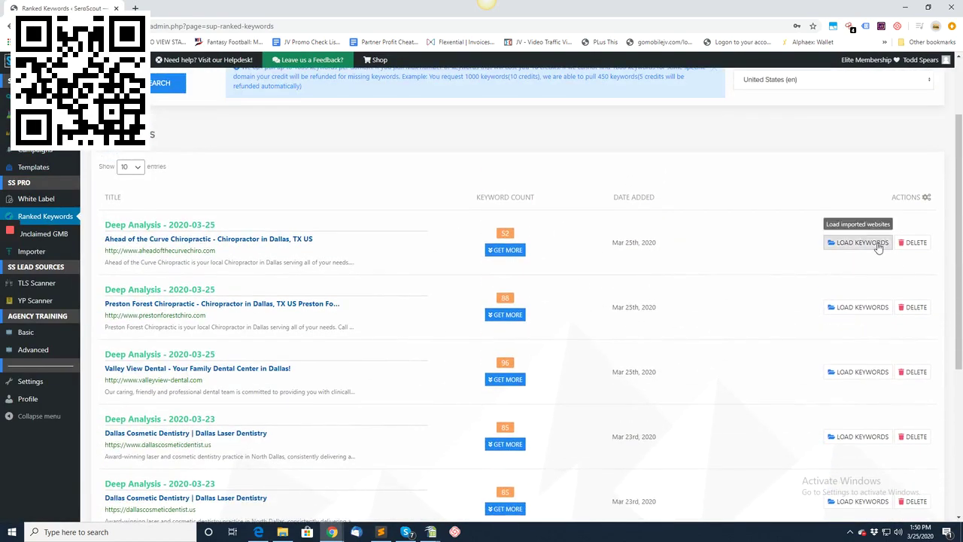
{"action": "left_click", "coordinate": [878, 248]}
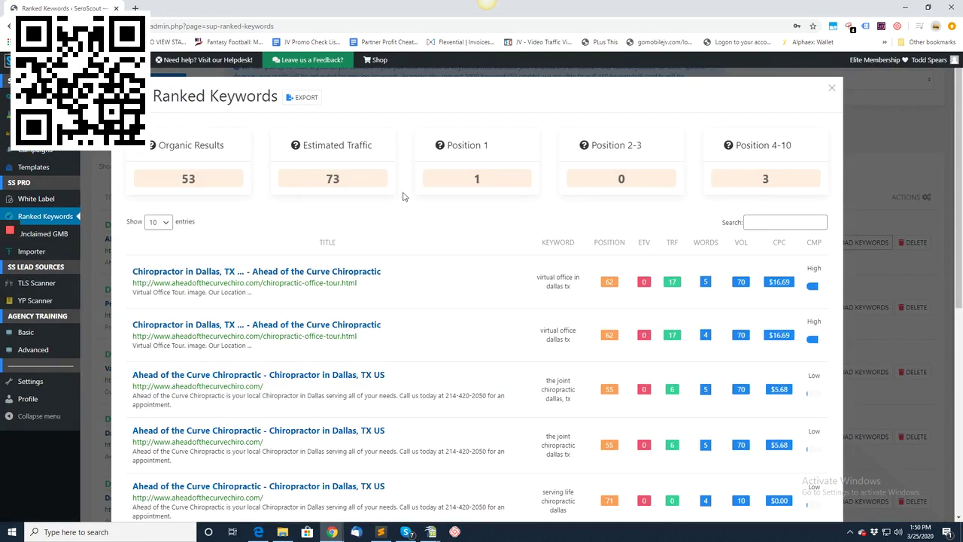
{"action": "left_click_drag", "start_coordinate": [466, 182], "coordinate": [494, 183]}
{"action": "left_click_drag", "start_coordinate": [765, 173], "coordinate": [786, 179]}
{"action": "scroll", "coordinate": [618, 290], "scroll_direction": "down", "scroll_amount": 3}
{"action": "scroll", "coordinate": [615, 290], "scroll_direction": "up", "scroll_amount": 3}
{"action": "left_click", "coordinate": [831, 91]}
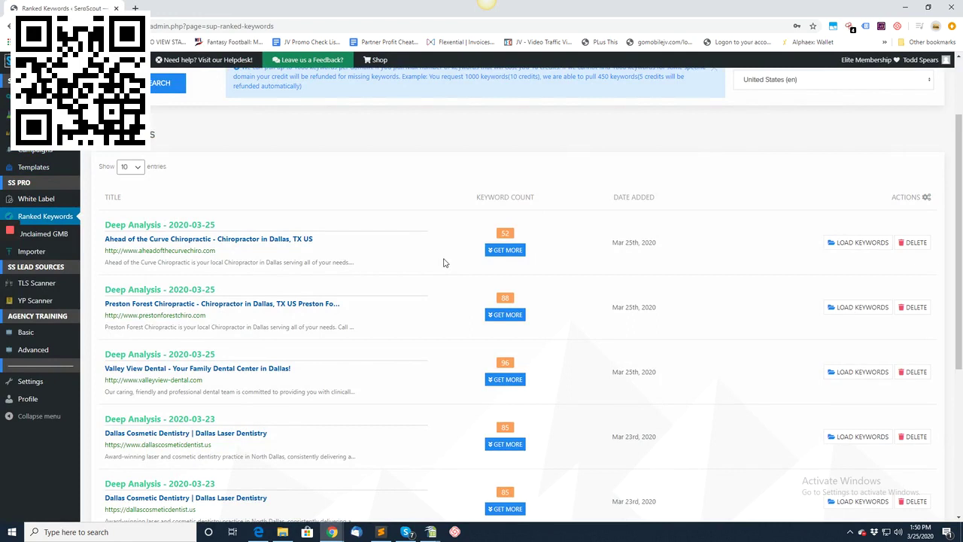
Step: Check the Unclaimed GMB access page and the Importer's CSV import form
{"action": "left_click", "coordinate": [47, 235]}
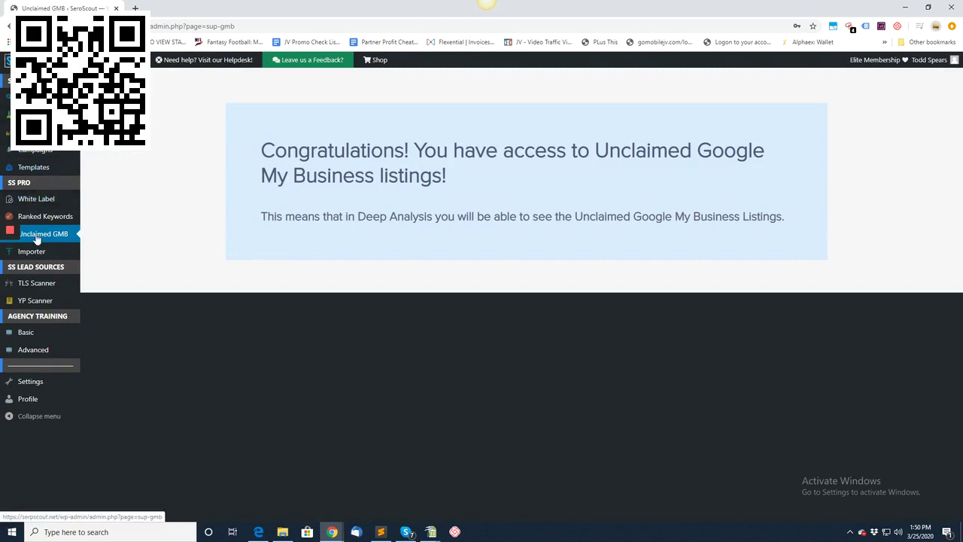
{"action": "left_click", "coordinate": [33, 252]}
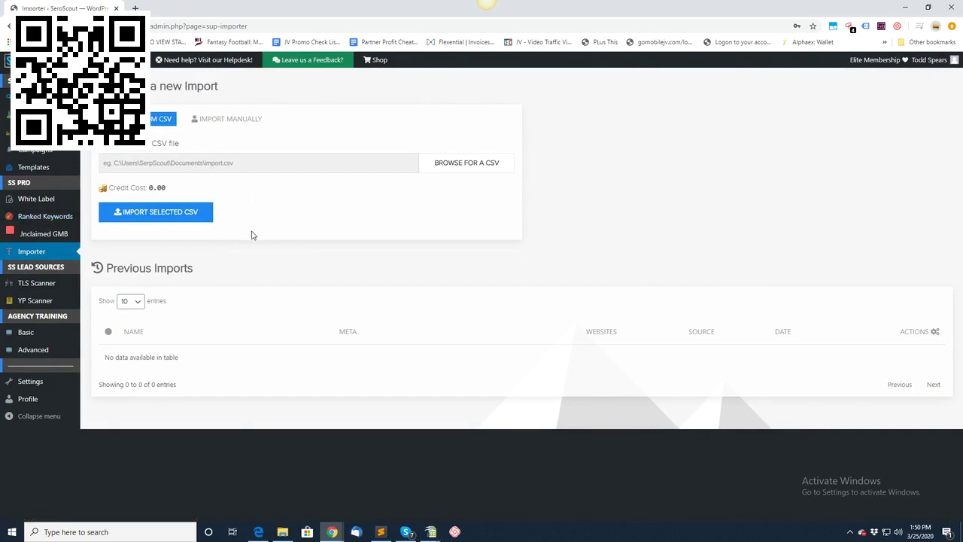
Step: View the TLS Scanner's search form and look through the websites found by the "dentists (16)" search in Dallas
{"action": "left_click", "coordinate": [35, 286]}
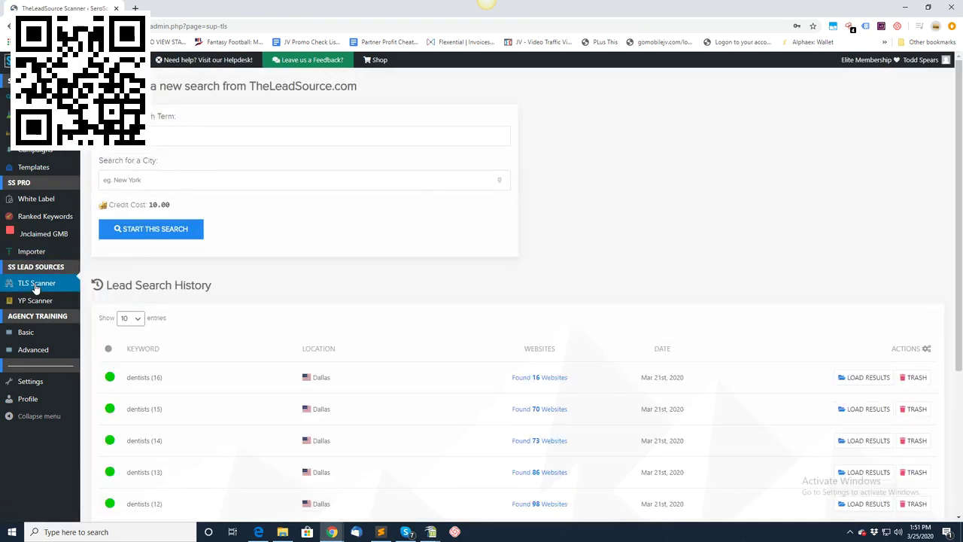
{"action": "left_click_drag", "start_coordinate": [250, 86], "coordinate": [376, 102]}
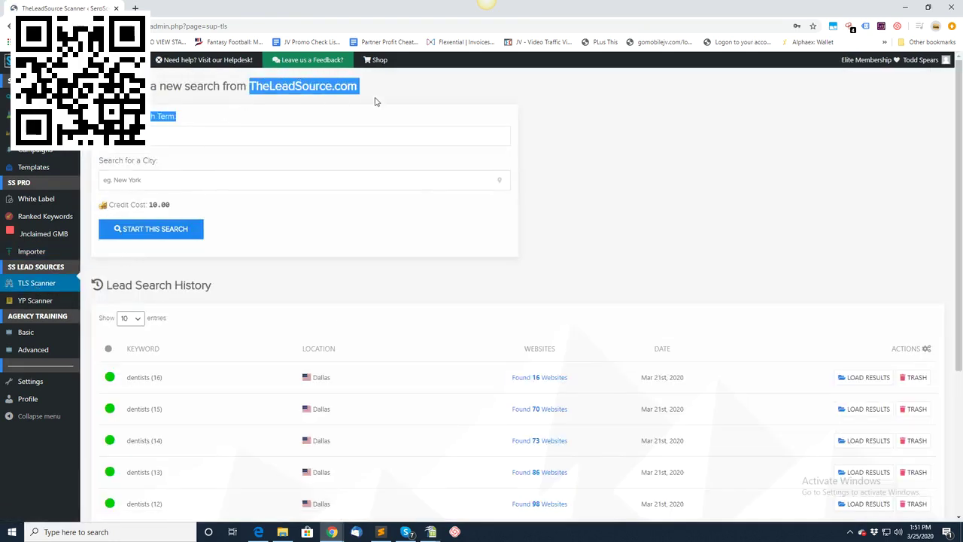
{"action": "left_click", "coordinate": [371, 92]}
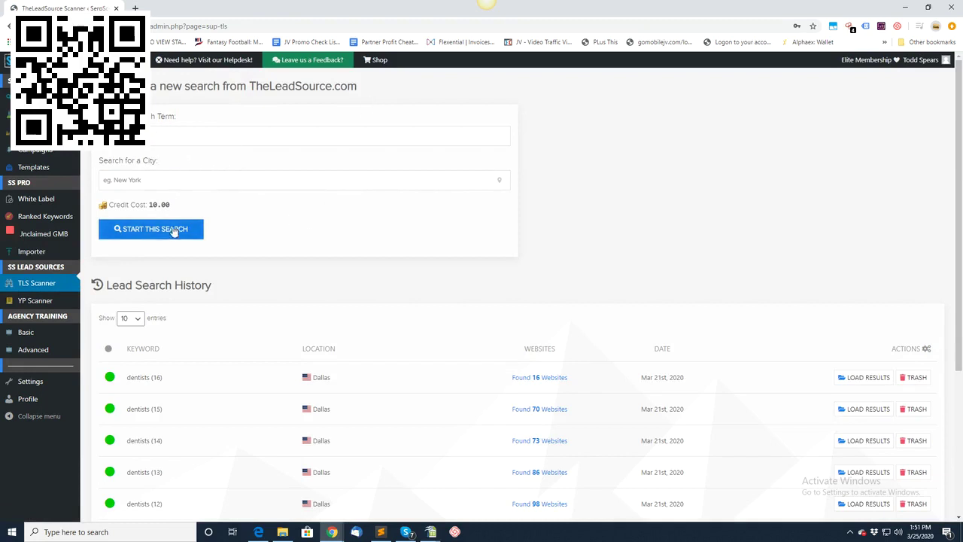
{"action": "scroll", "coordinate": [564, 301], "scroll_direction": "down", "scroll_amount": 1}
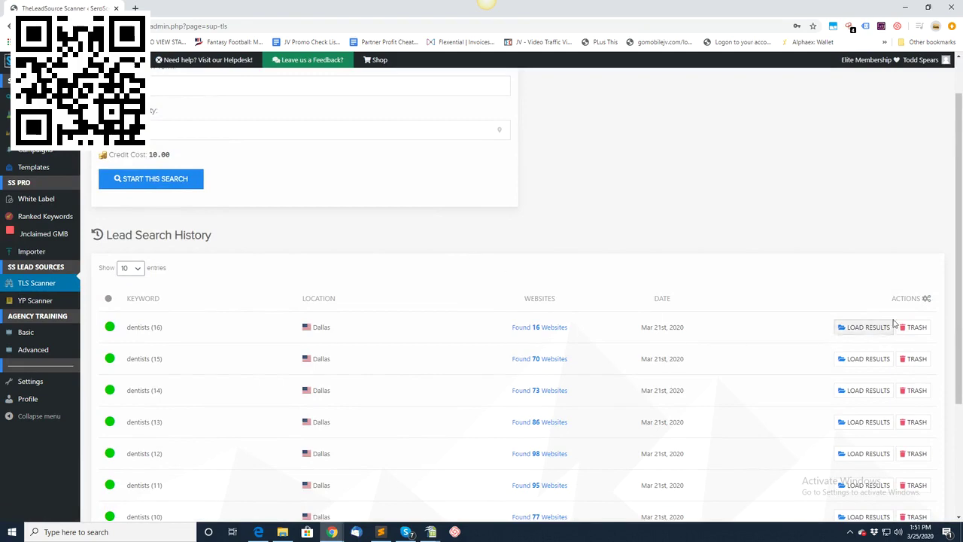
{"action": "left_click", "coordinate": [865, 327]}
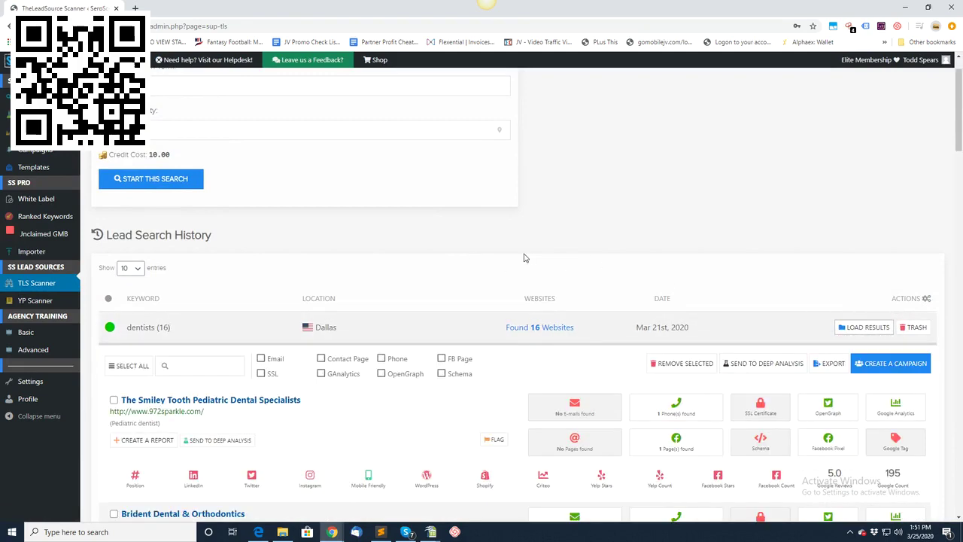
{"action": "scroll", "coordinate": [525, 258], "scroll_direction": "down", "scroll_amount": 4}
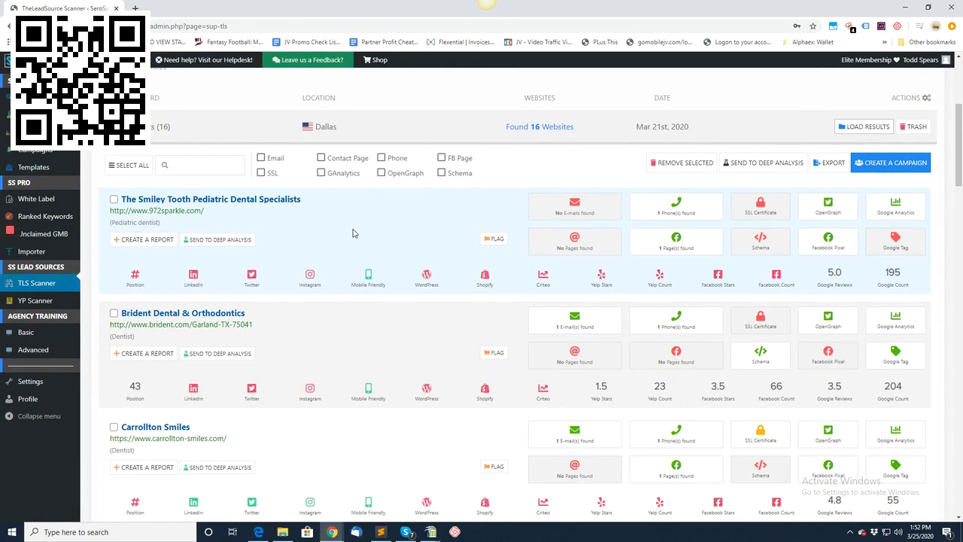
Step: Look through the dentists results of the previous Yellow Pages scan, and open the Advanced agency training
{"action": "left_click", "coordinate": [36, 300]}
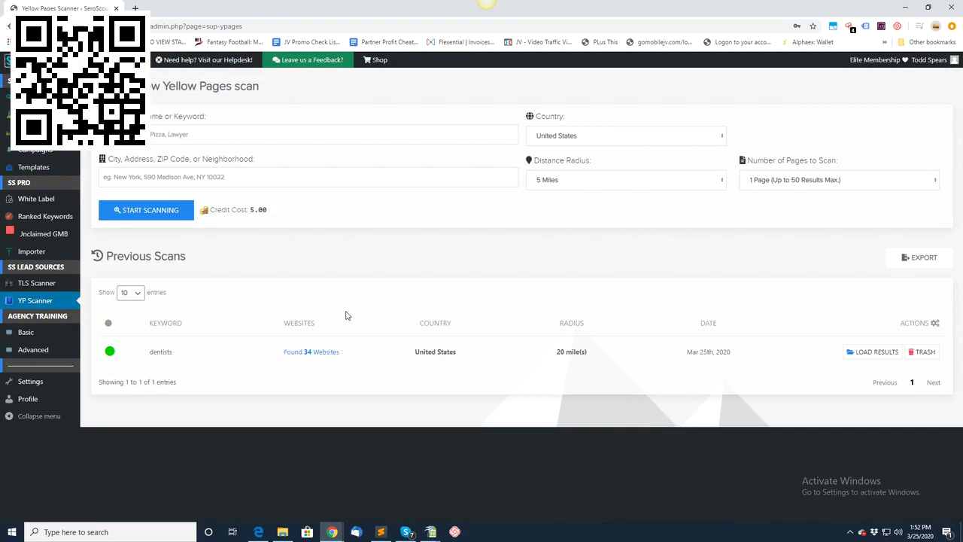
{"action": "left_click", "coordinate": [859, 355]}
{"action": "scroll", "coordinate": [584, 266], "scroll_direction": "down", "scroll_amount": 3}
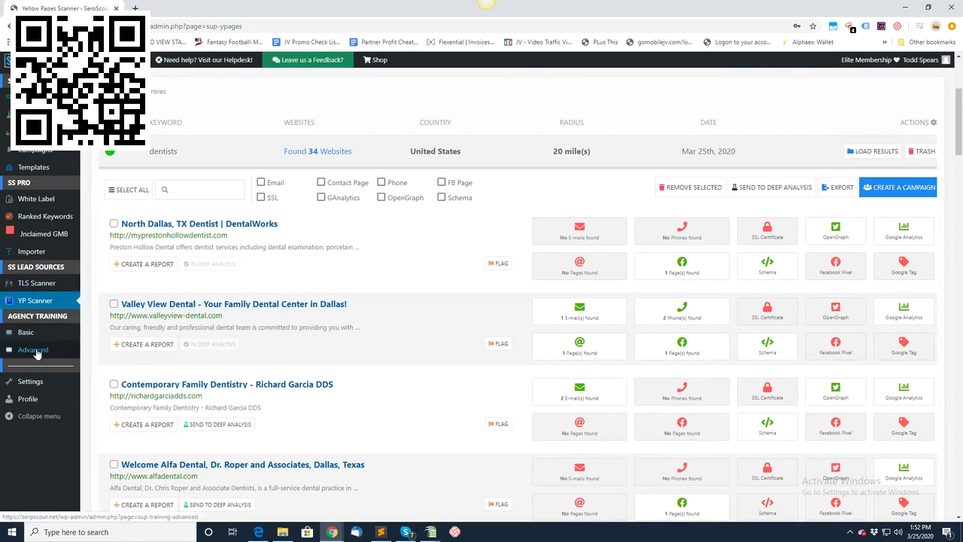
{"action": "left_click", "coordinate": [68, 353]}
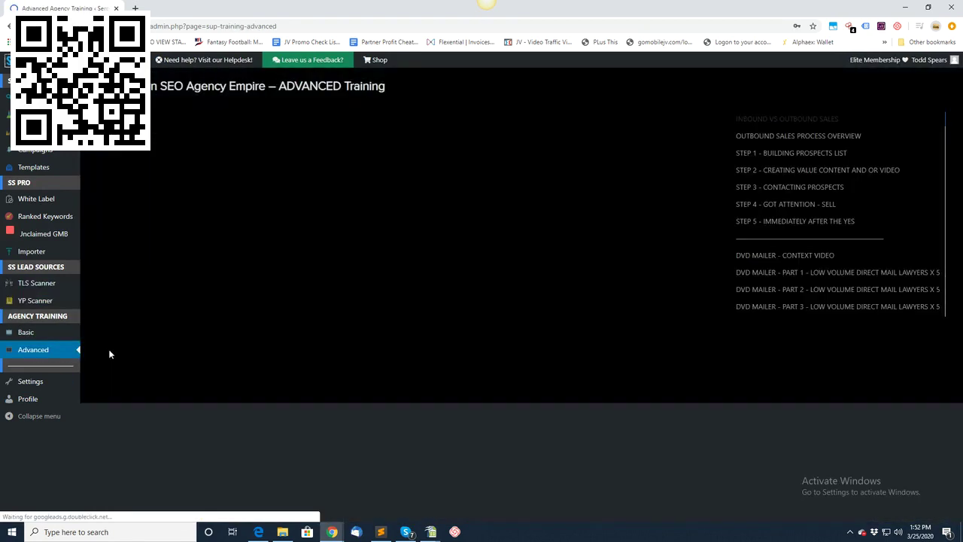